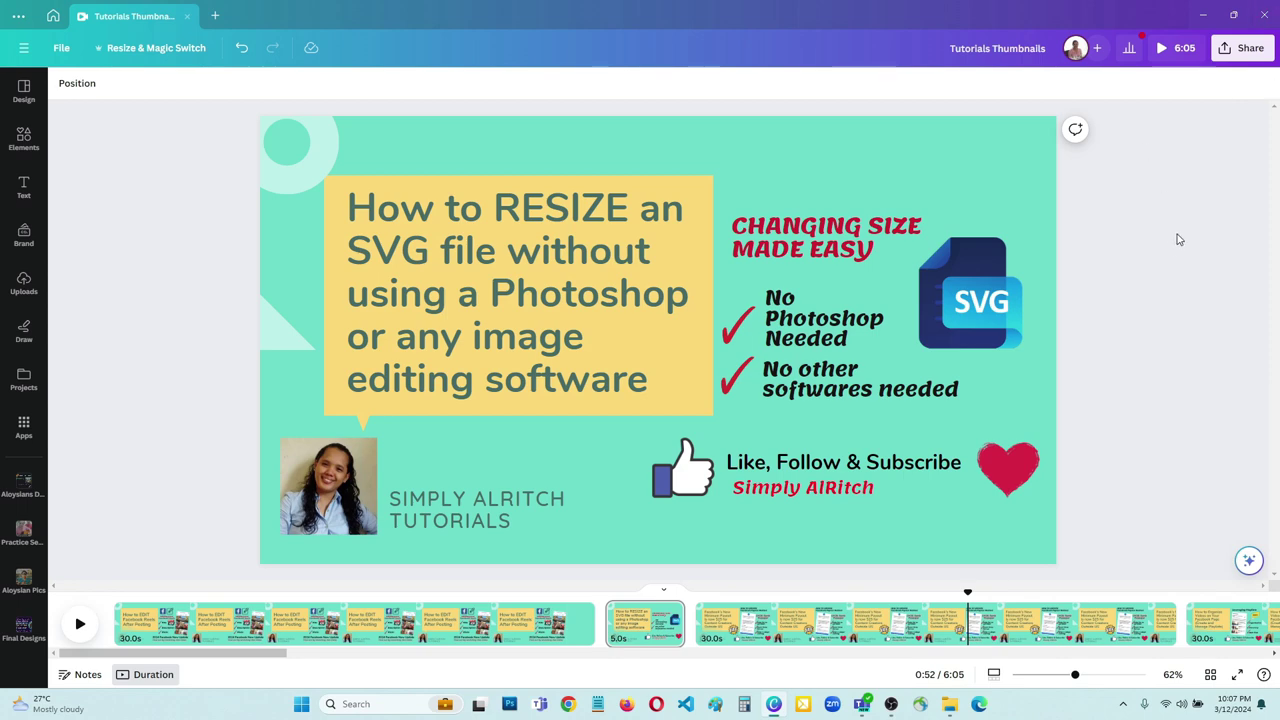
Switch to the Desktop folder in File Explorer and select the down-arrow file
{"action": "left_click", "coordinate": [950, 704]}
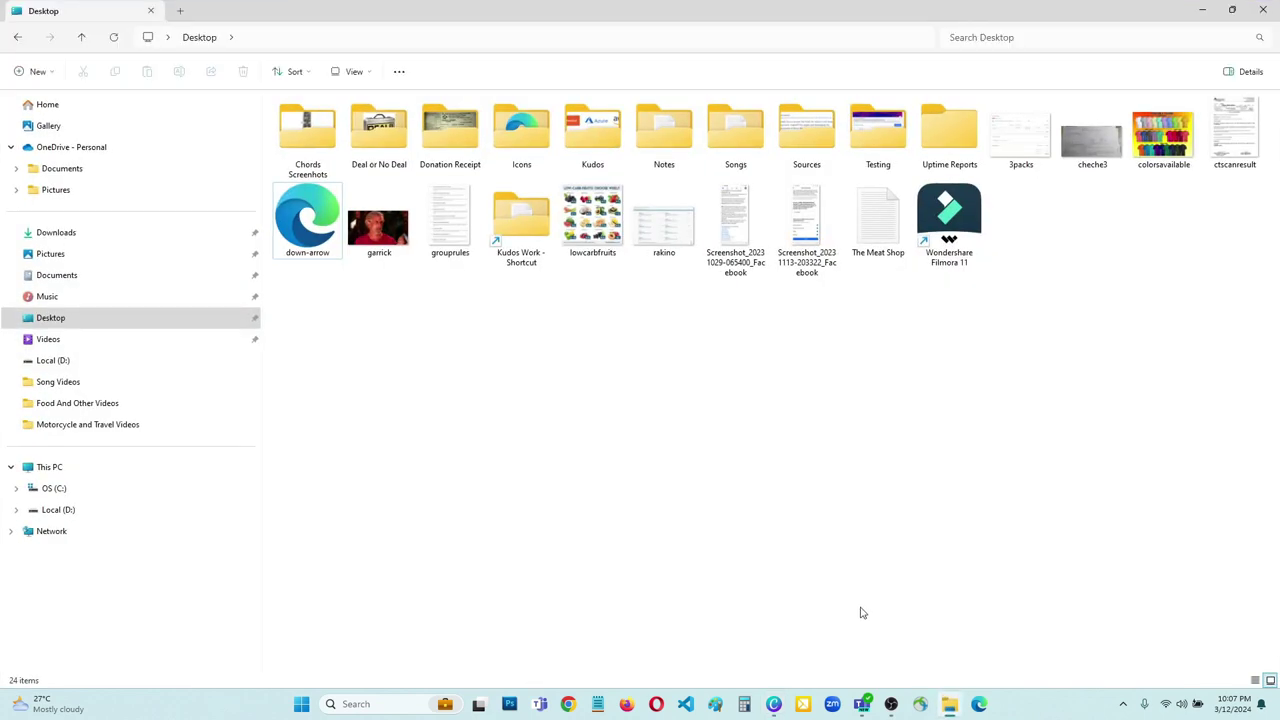
{"action": "left_click", "coordinate": [298, 231]}
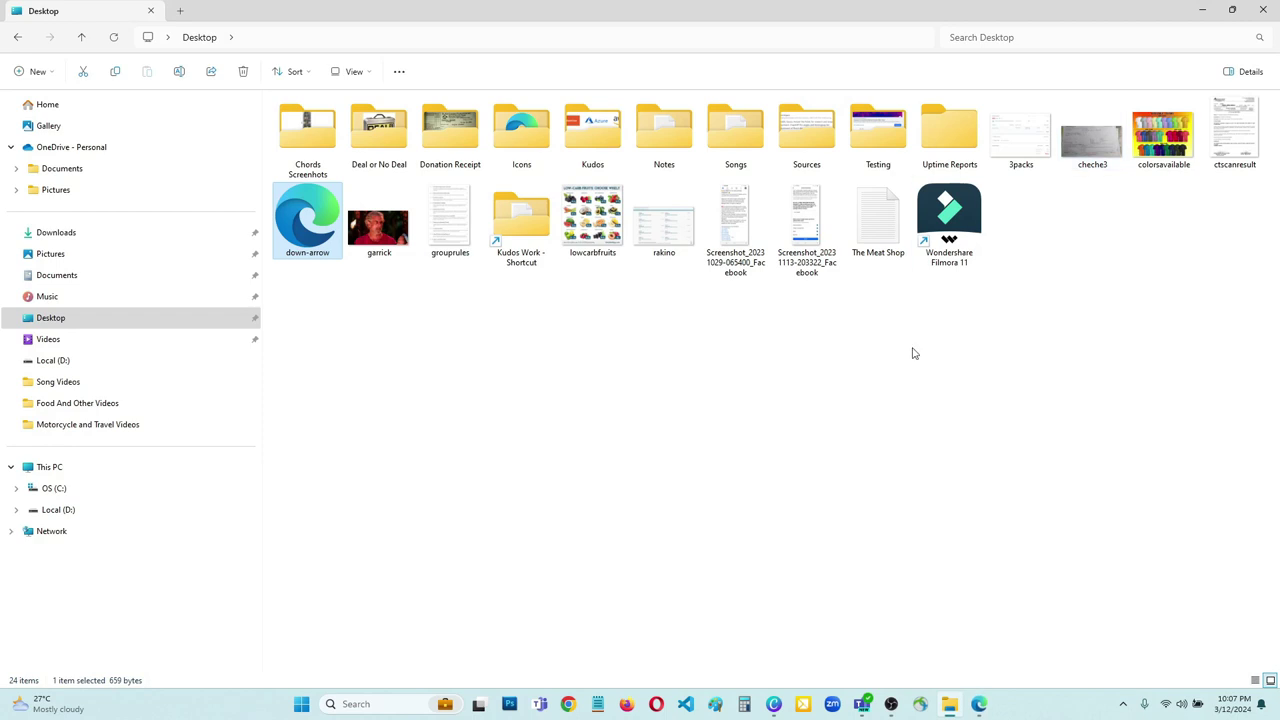
Switch to Canva, go to its home page and open the list of suggested new design types
{"action": "left_click", "coordinate": [779, 703]}
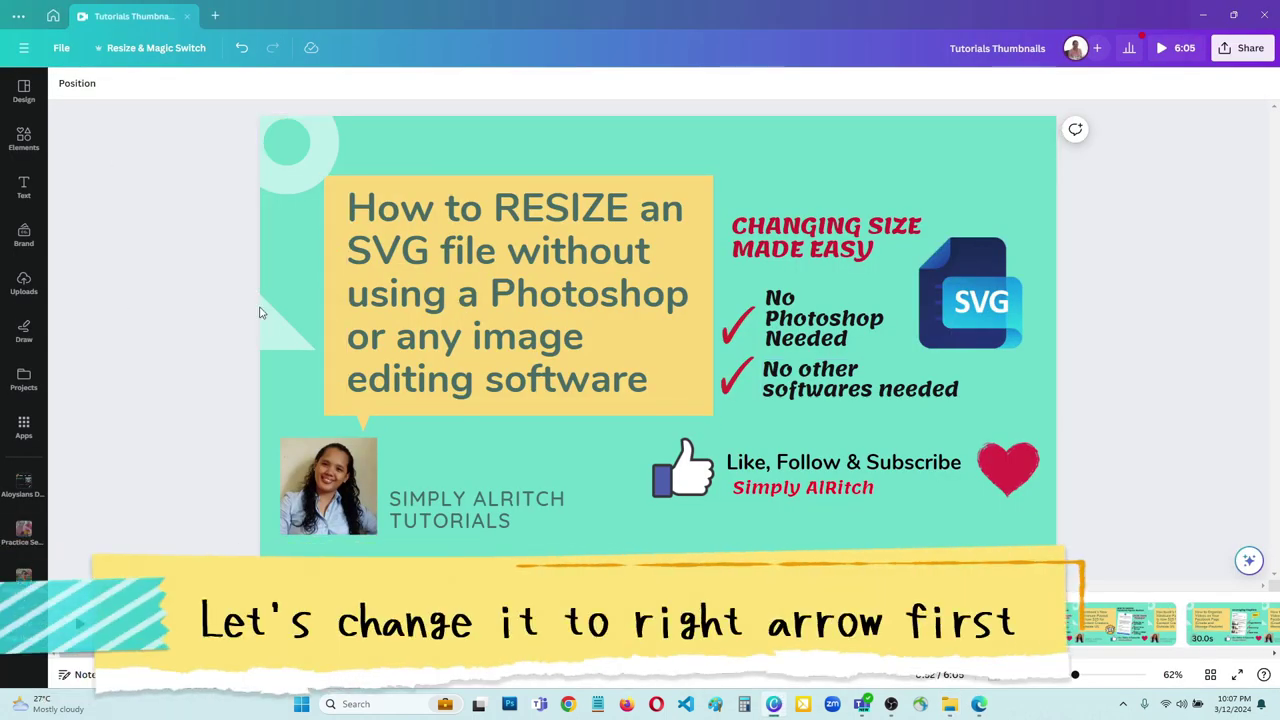
{"action": "left_click", "coordinate": [24, 284]}
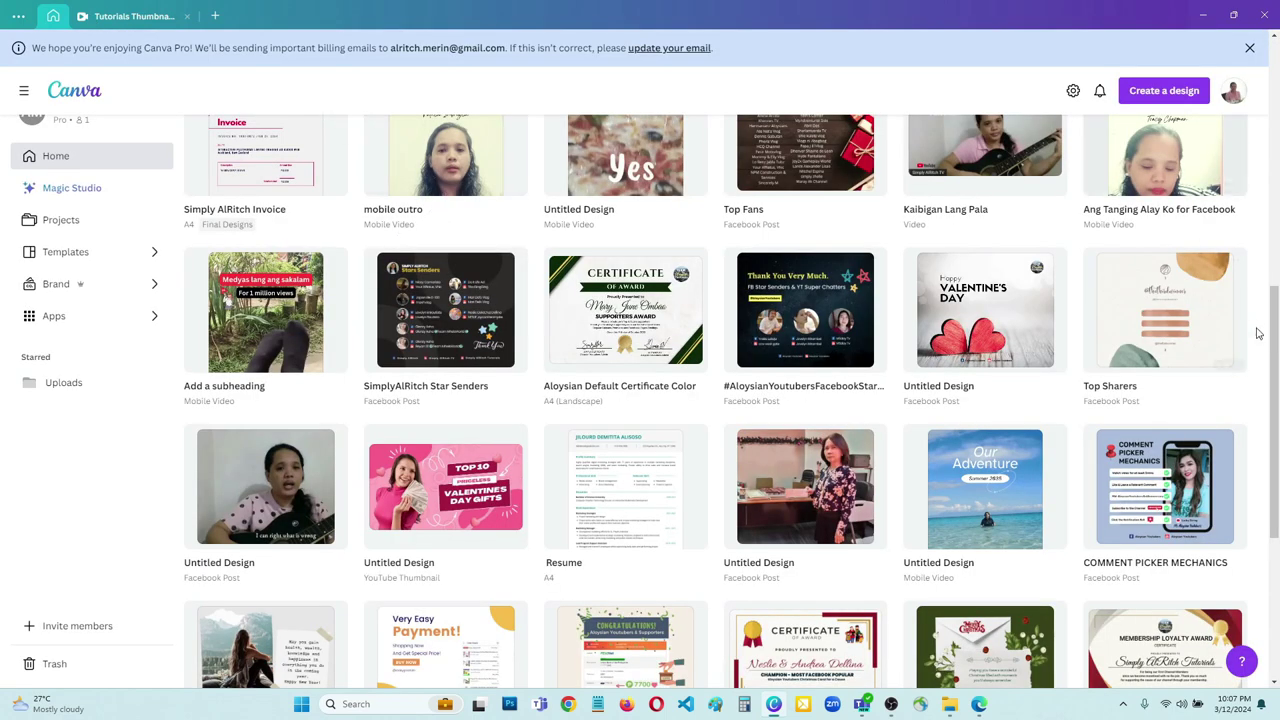
{"action": "left_click_drag", "start_coordinate": [1275, 335], "coordinate": [1277, 68]}
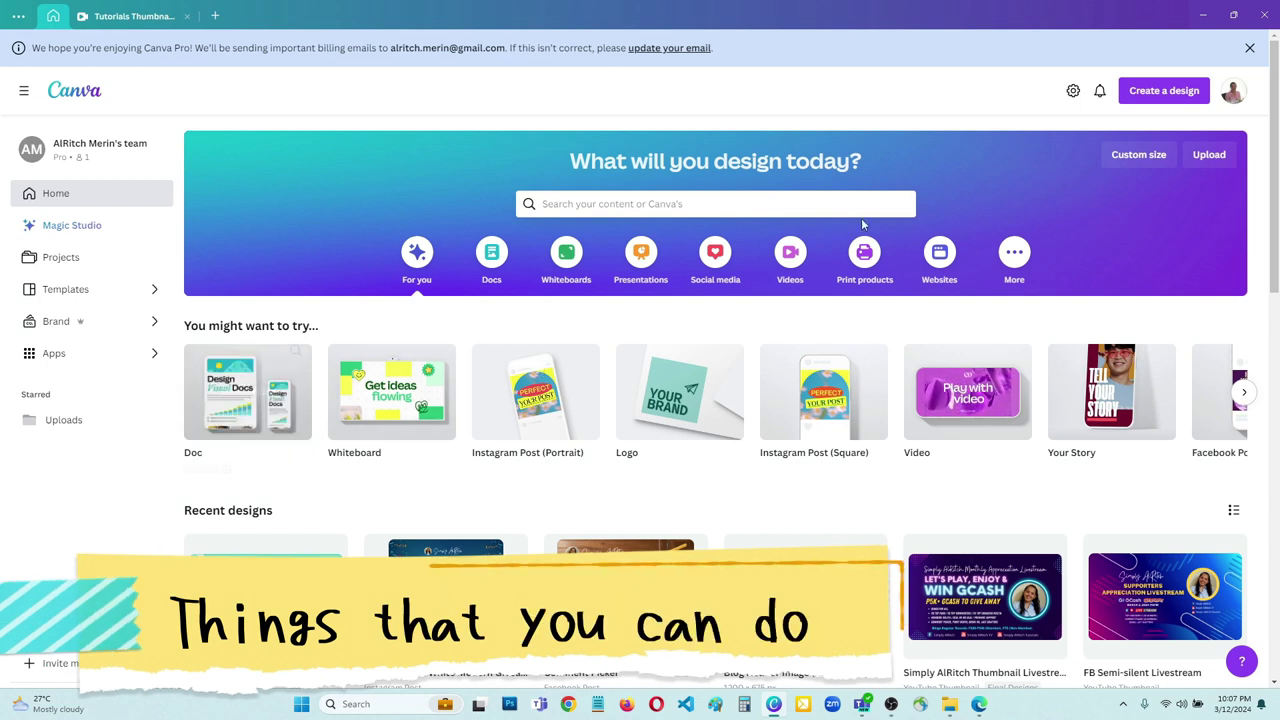
{"action": "left_click", "coordinate": [1175, 95]}
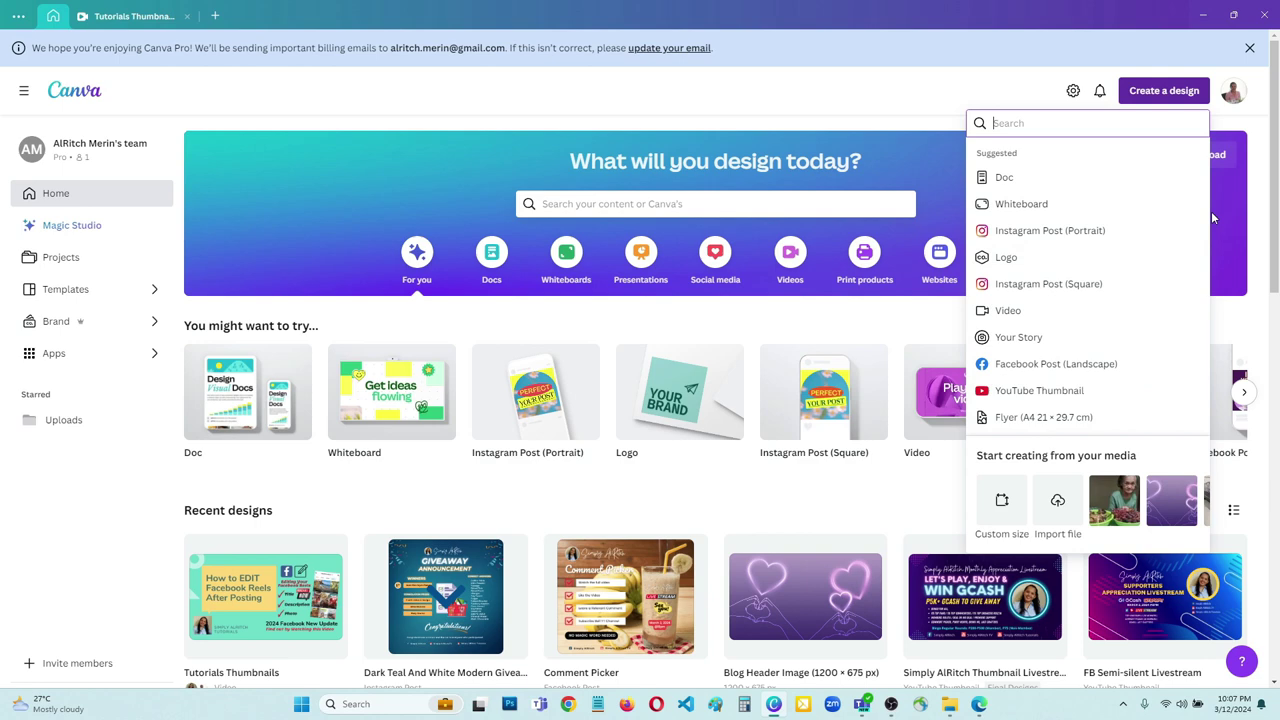
{"action": "mouse_move", "coordinate": [1208, 221]}
{"action": "left_mouse_down"}
{"action": "mouse_move", "coordinate": [1215, 436]}
{"action": "mouse_move", "coordinate": [1216, 215]}
{"action": "left_mouse_up"}
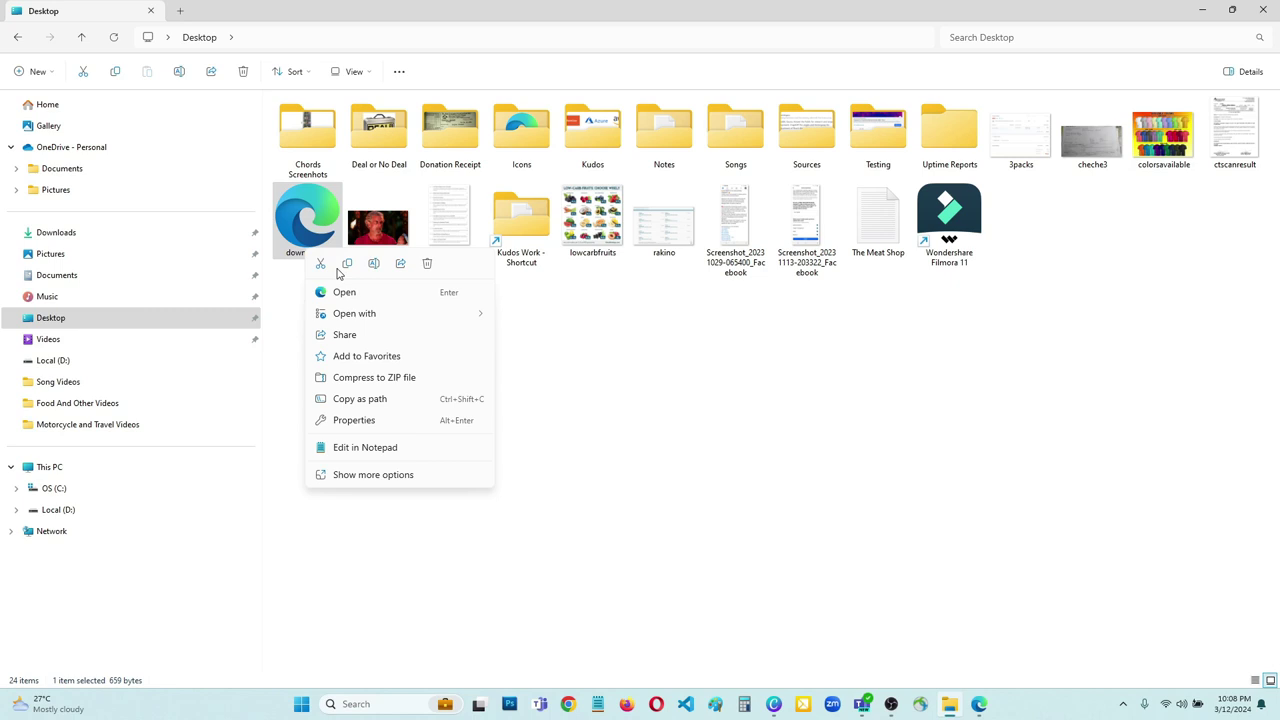
Open the down-arrow file from the Desktop in Google Chrome and inspect its svg element for the width and height
{"action": "mouse_move", "coordinate": [376, 318]}
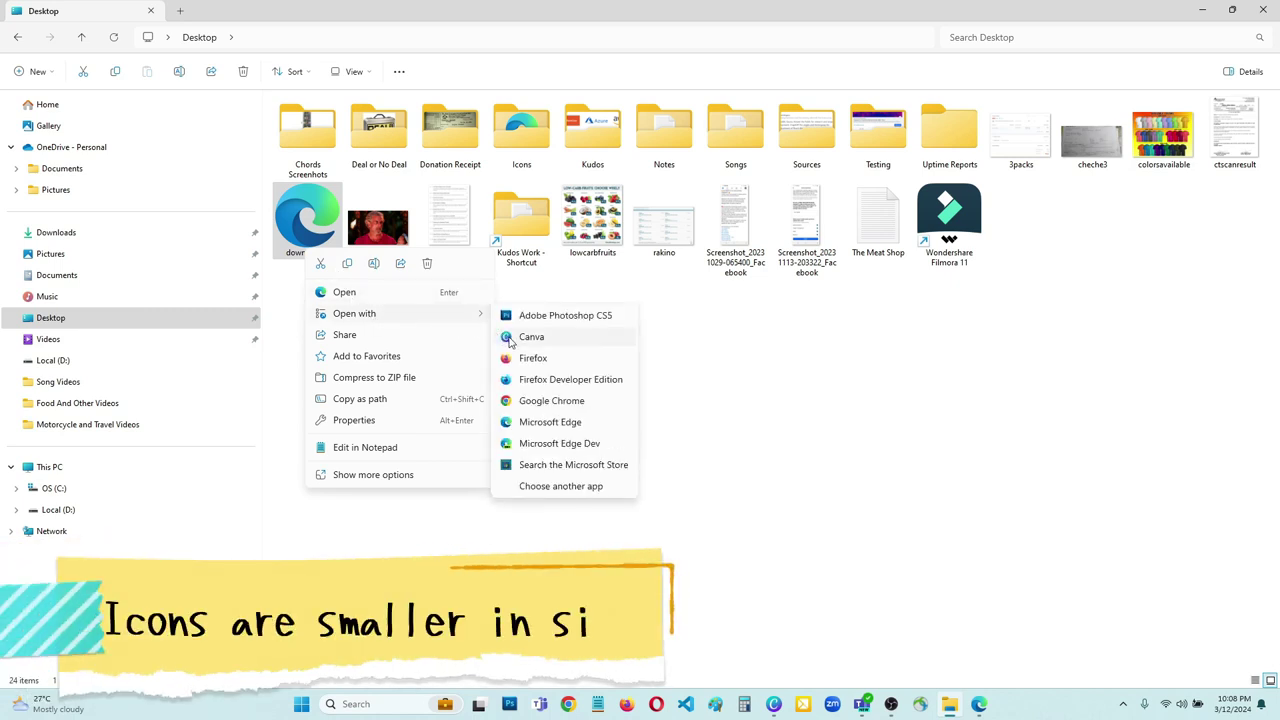
{"action": "left_click", "coordinate": [540, 402]}
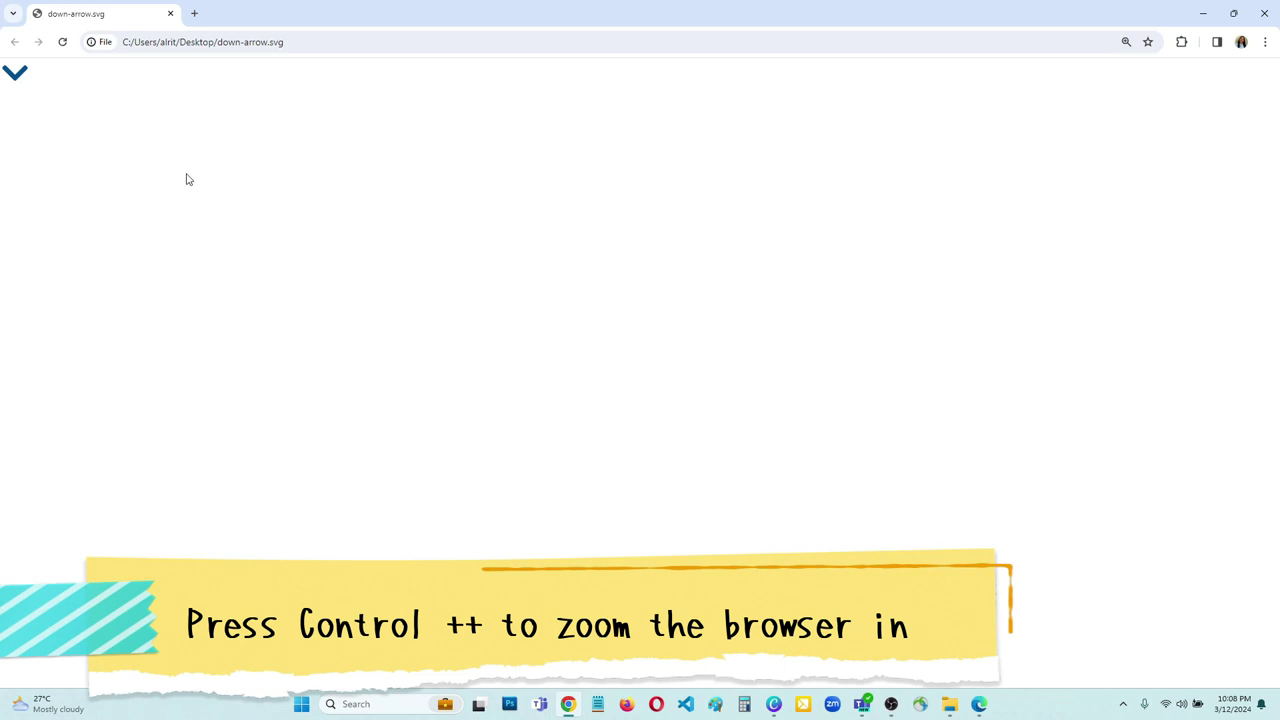
{"action": "right_click", "coordinate": [12, 77]}
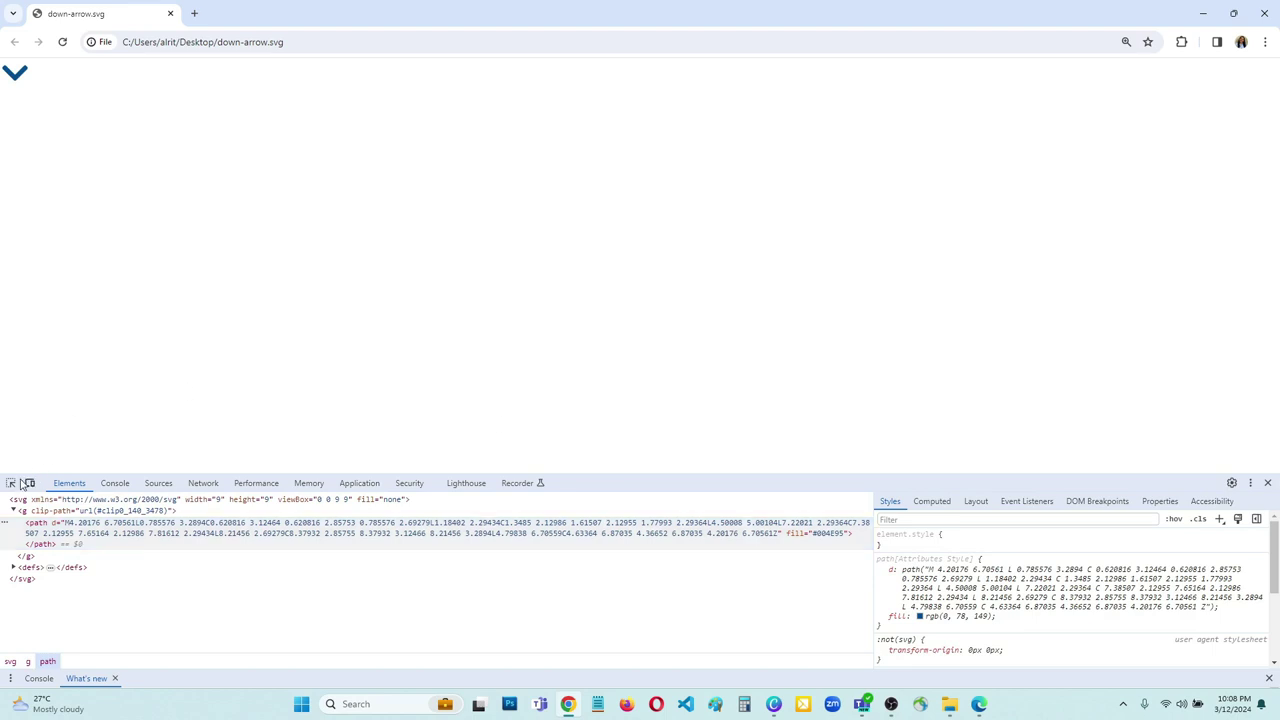
{"action": "left_click", "coordinate": [12, 484]}
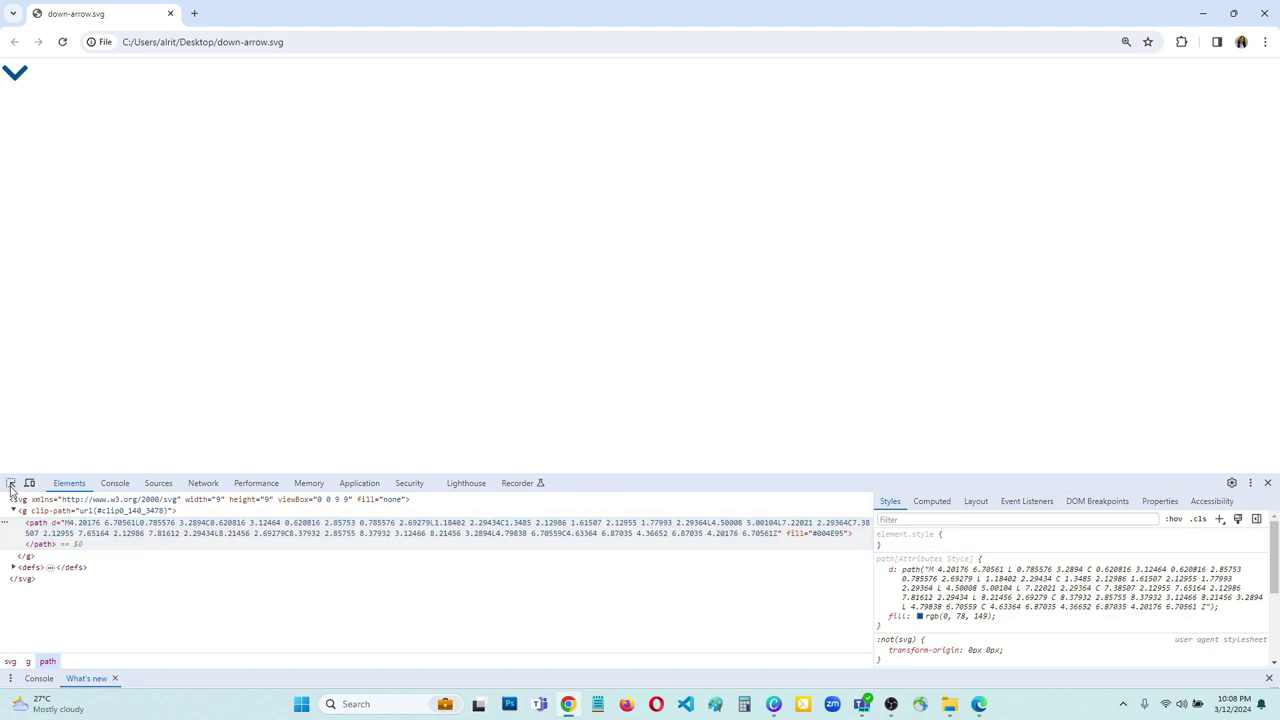
{"action": "left_click", "coordinate": [19, 87]}
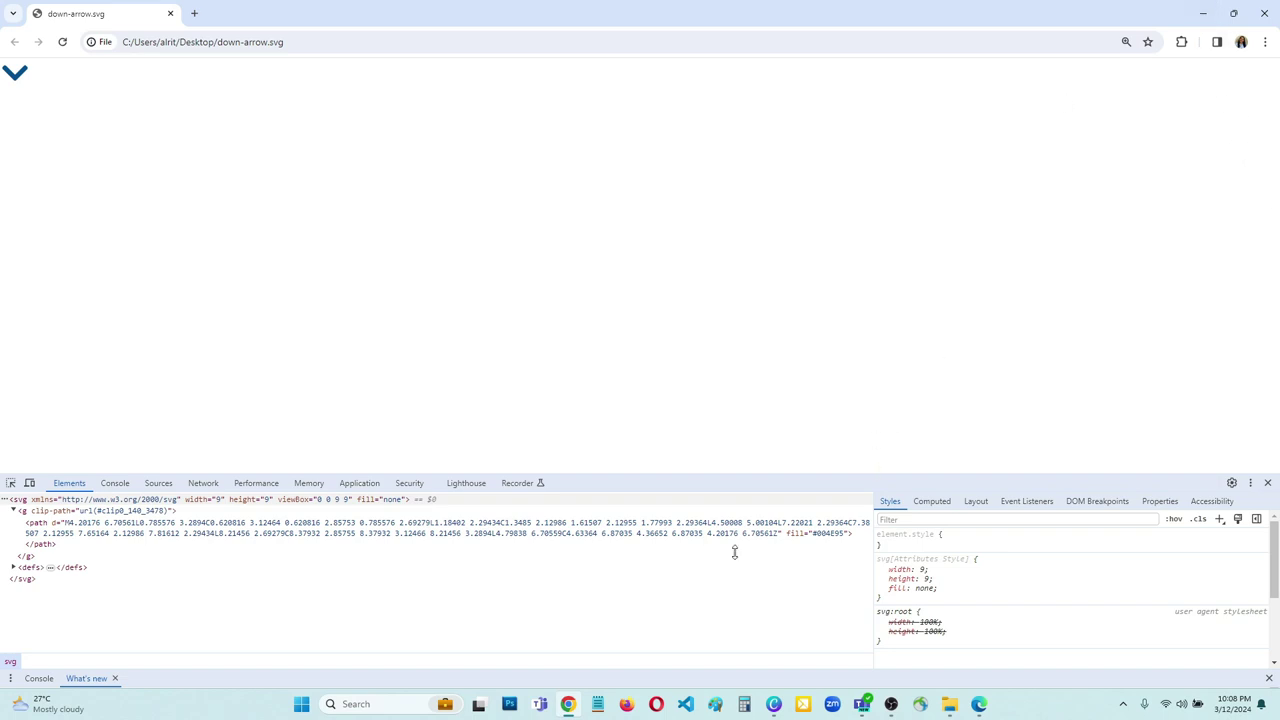
Return to Canva's home page and start a custom-size design, entering 20 × 20 px
{"action": "left_click", "coordinate": [773, 704]}
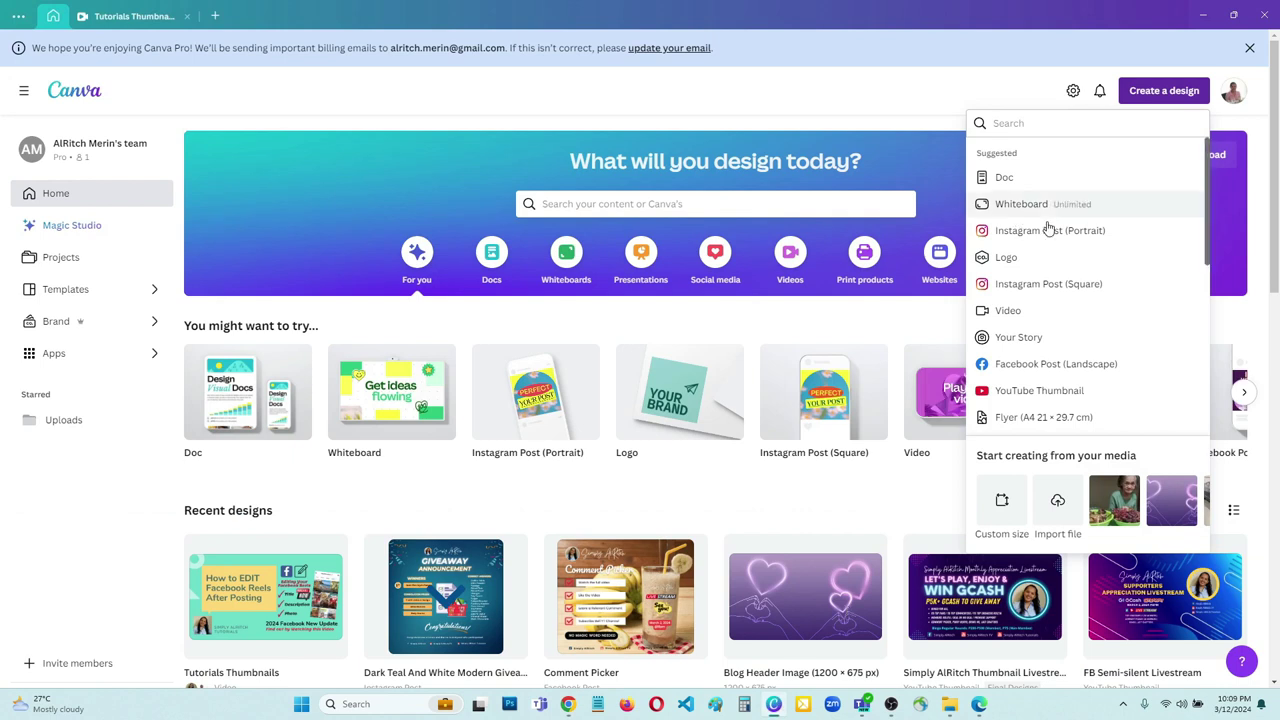
{"action": "left_click", "coordinate": [924, 84]}
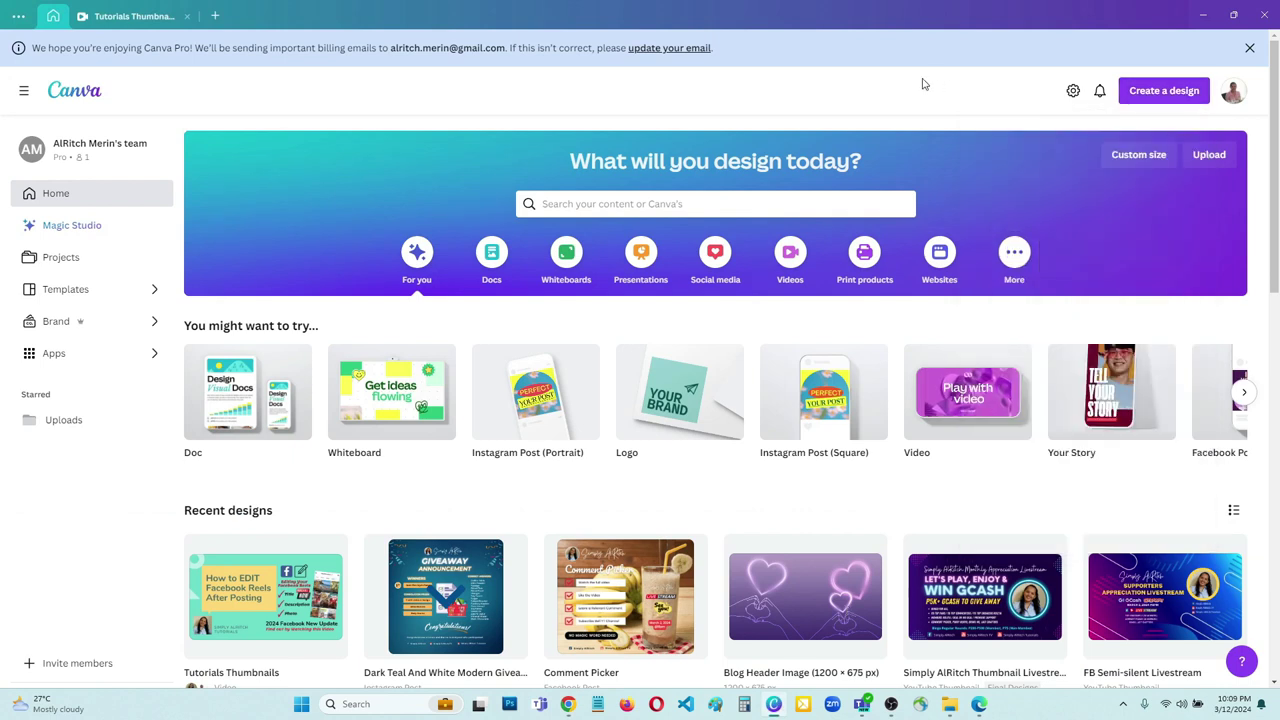
{"action": "left_click", "coordinate": [1137, 157]}
{"action": "left_click", "coordinate": [972, 216]}
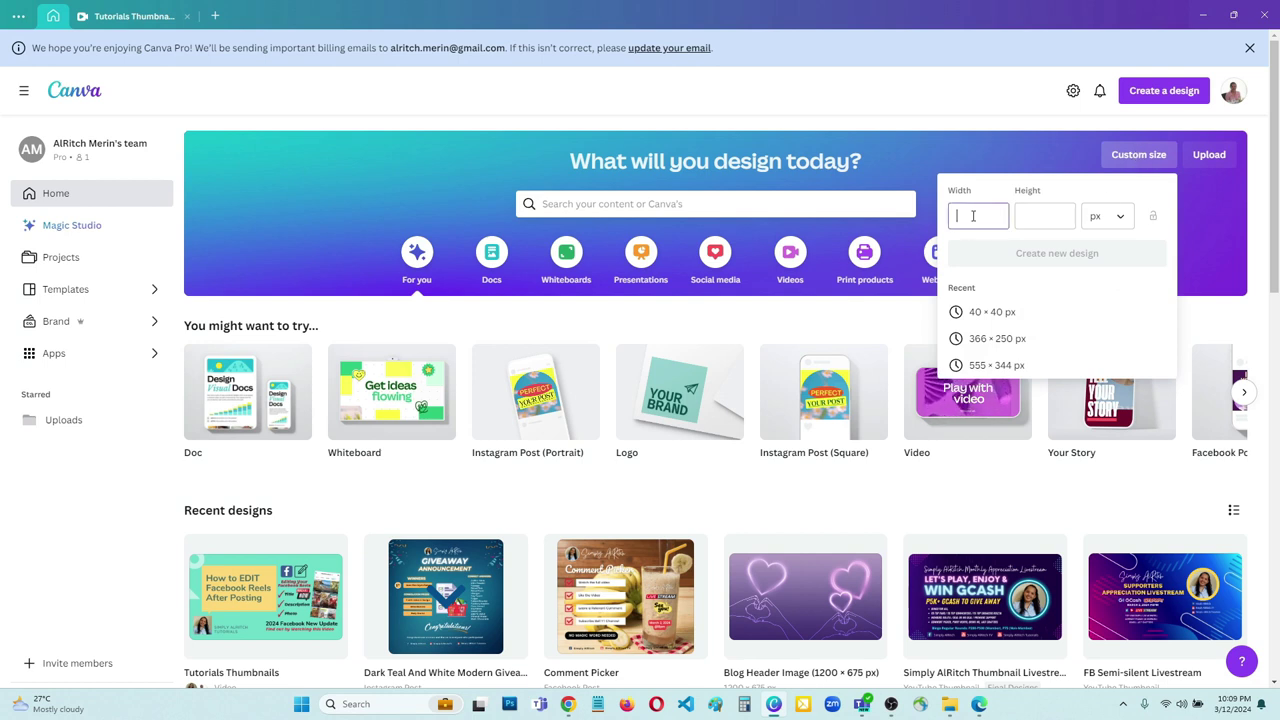
{"action": "left_click", "coordinate": [1046, 216]}
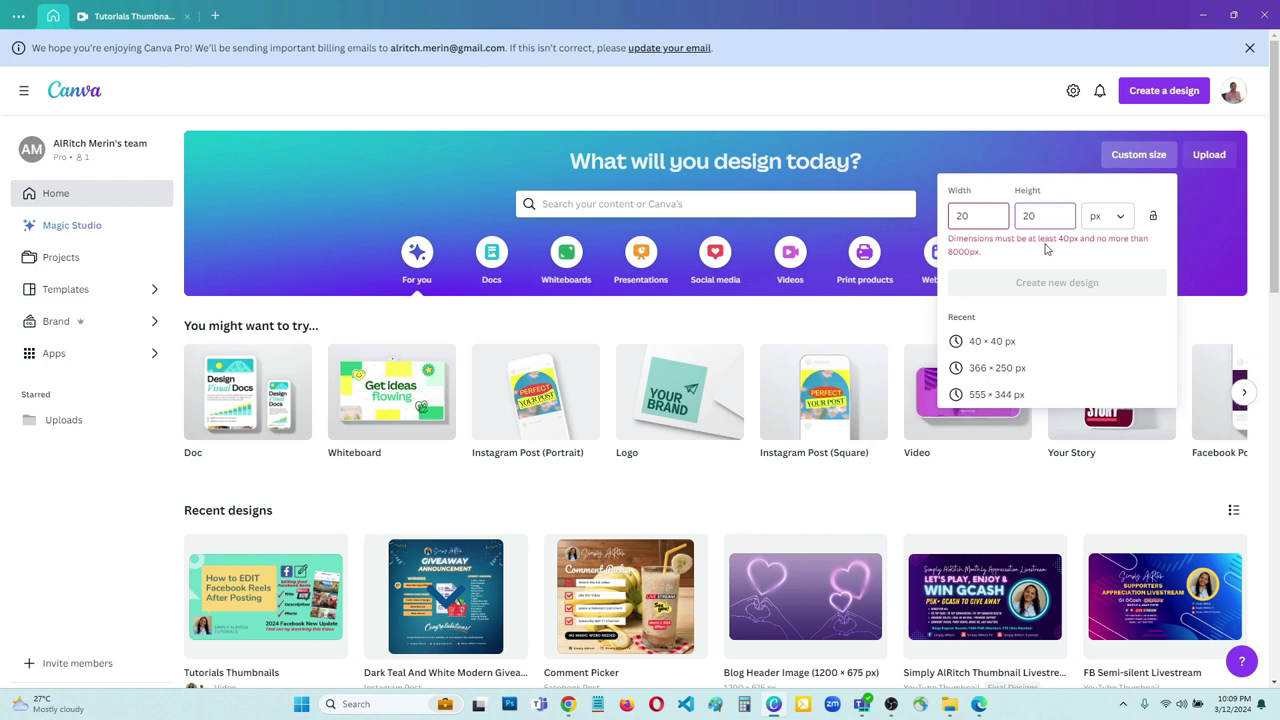
Set the custom size to 40 × 40 px and create the new design
{"action": "double_click", "coordinate": [968, 214]}
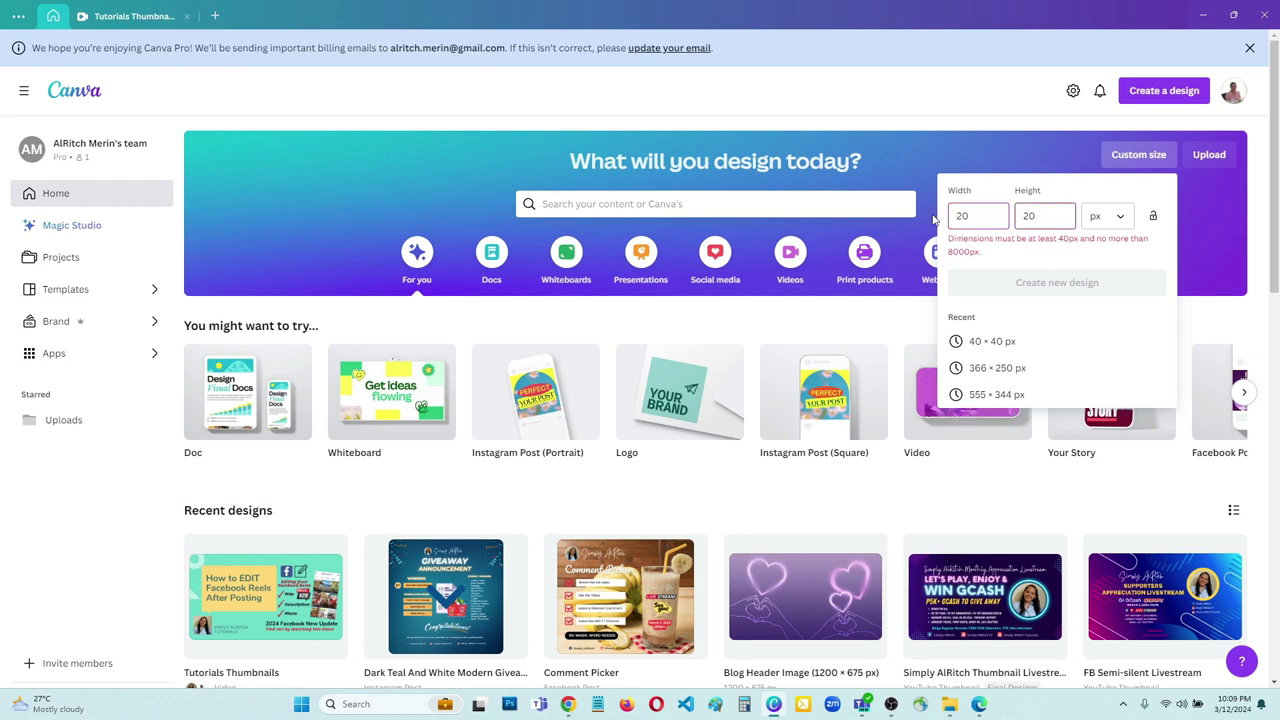
{"action": "type", "text": "4"}
{"action": "left_click", "coordinate": [1042, 212]}
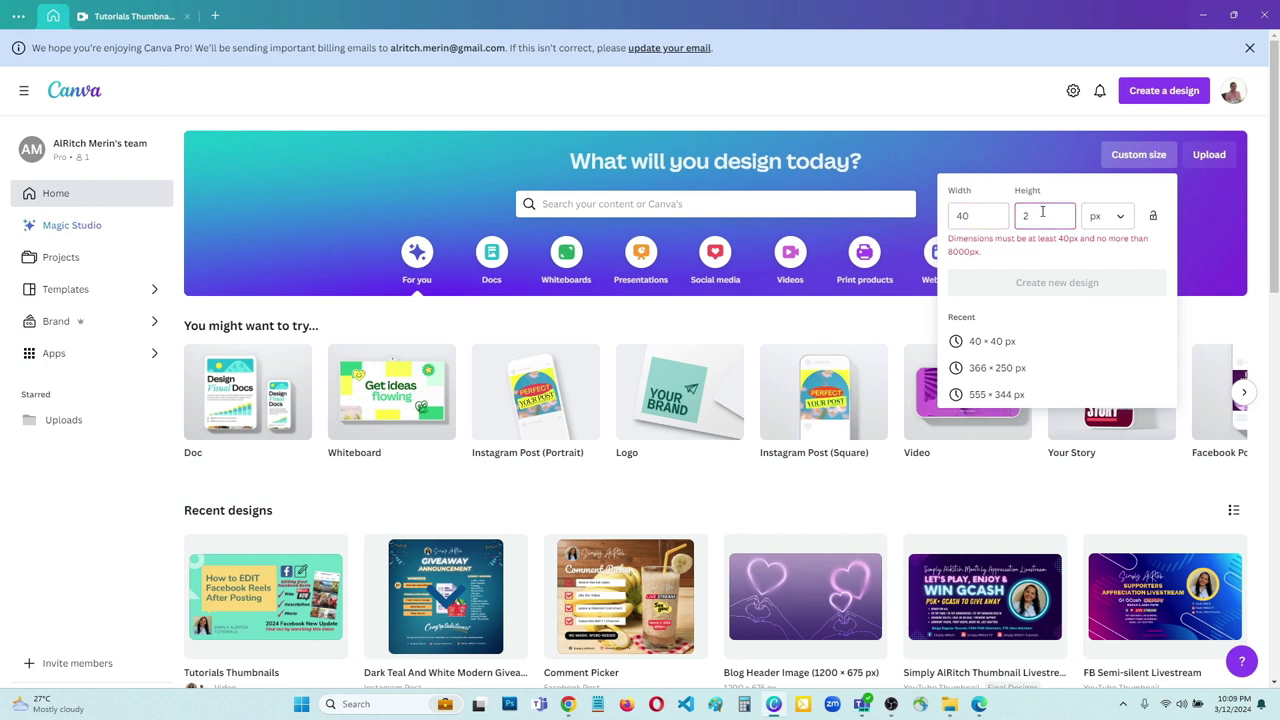
{"action": "key", "text": "BackSpace"}
{"action": "type", "text": "40"}
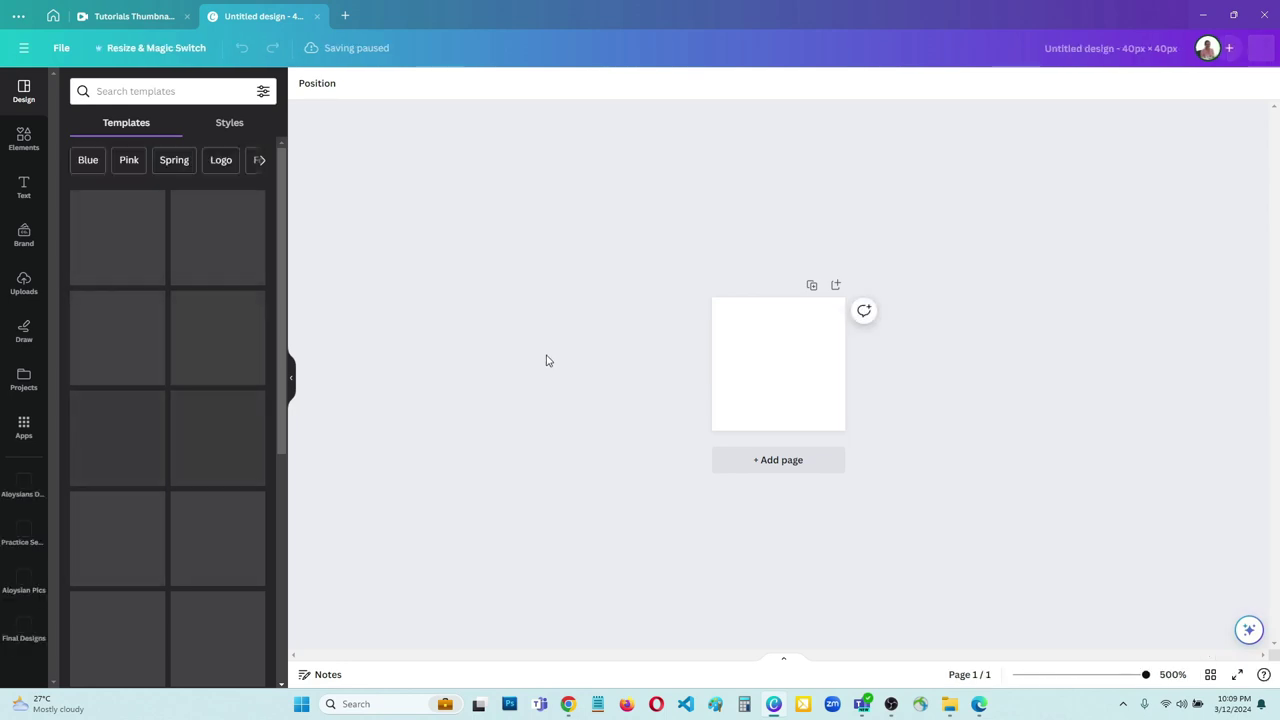
Add the uploaded blue down arrow to the blank page and place it at the centre
{"action": "left_click", "coordinate": [28, 284]}
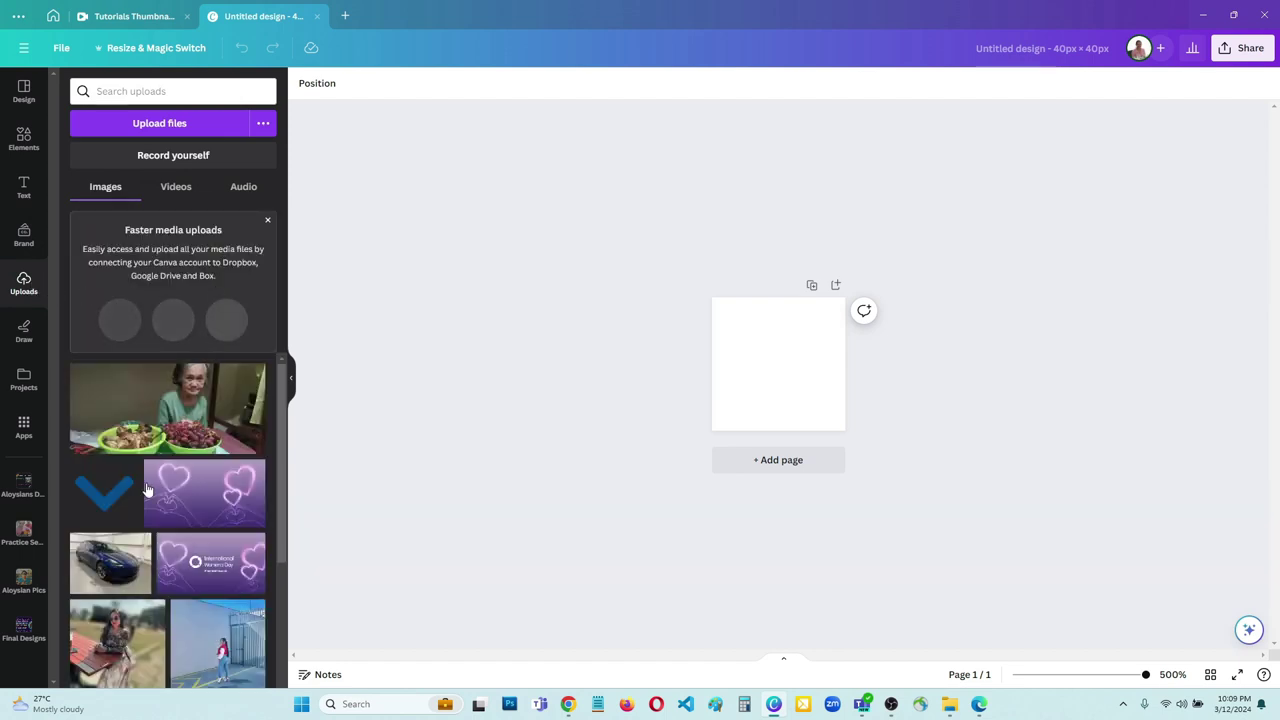
{"action": "left_click_drag", "start_coordinate": [689, 397], "coordinate": [792, 390]}
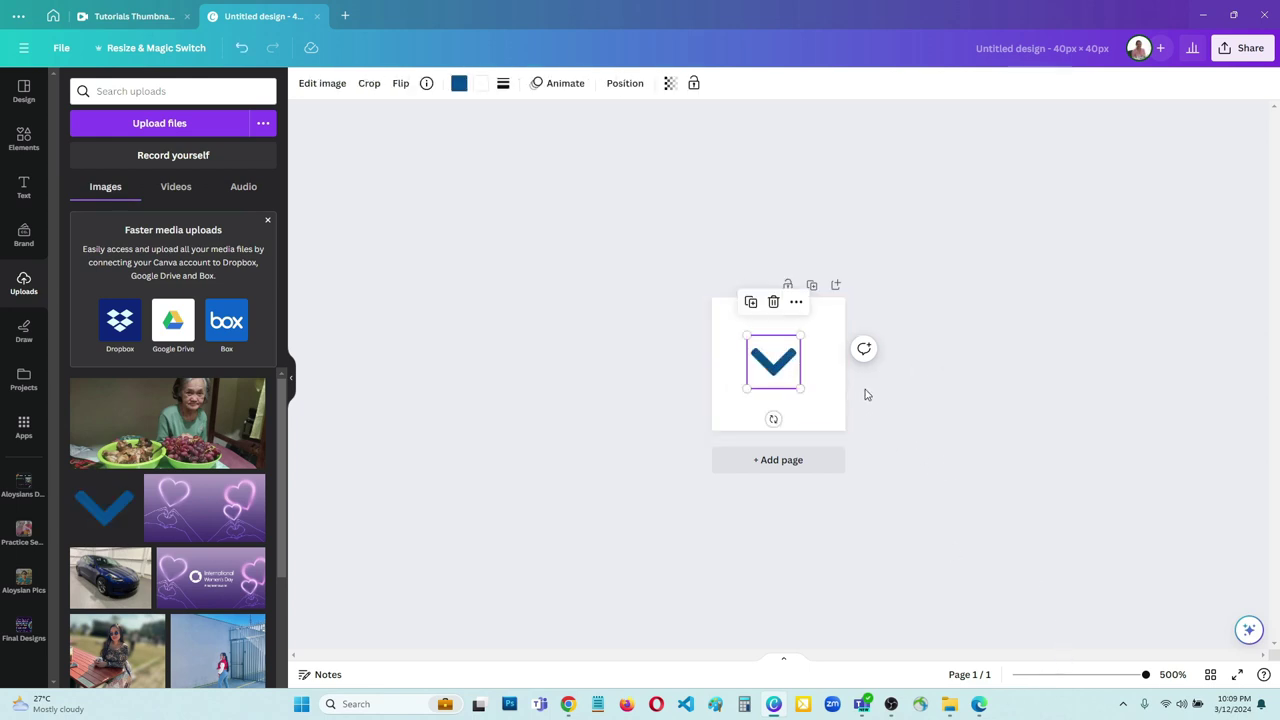
{"action": "left_click", "coordinate": [866, 394]}
{"action": "left_click_drag", "start_coordinate": [778, 372], "coordinate": [780, 368]}
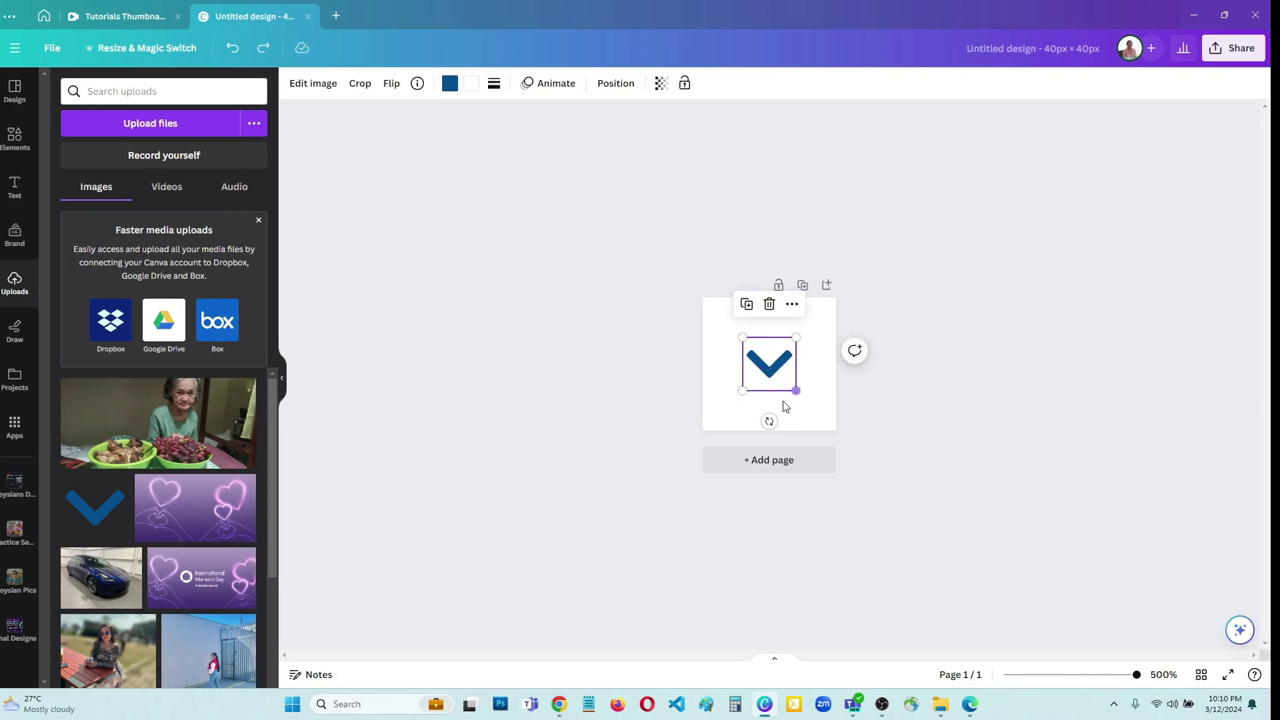
Rotate the arrow 90° clockwise to point left and enlarge it to fill the whole page
{"action": "left_click_drag", "start_coordinate": [768, 421], "coordinate": [735, 366]}
{"action": "left_click", "coordinate": [951, 366]}
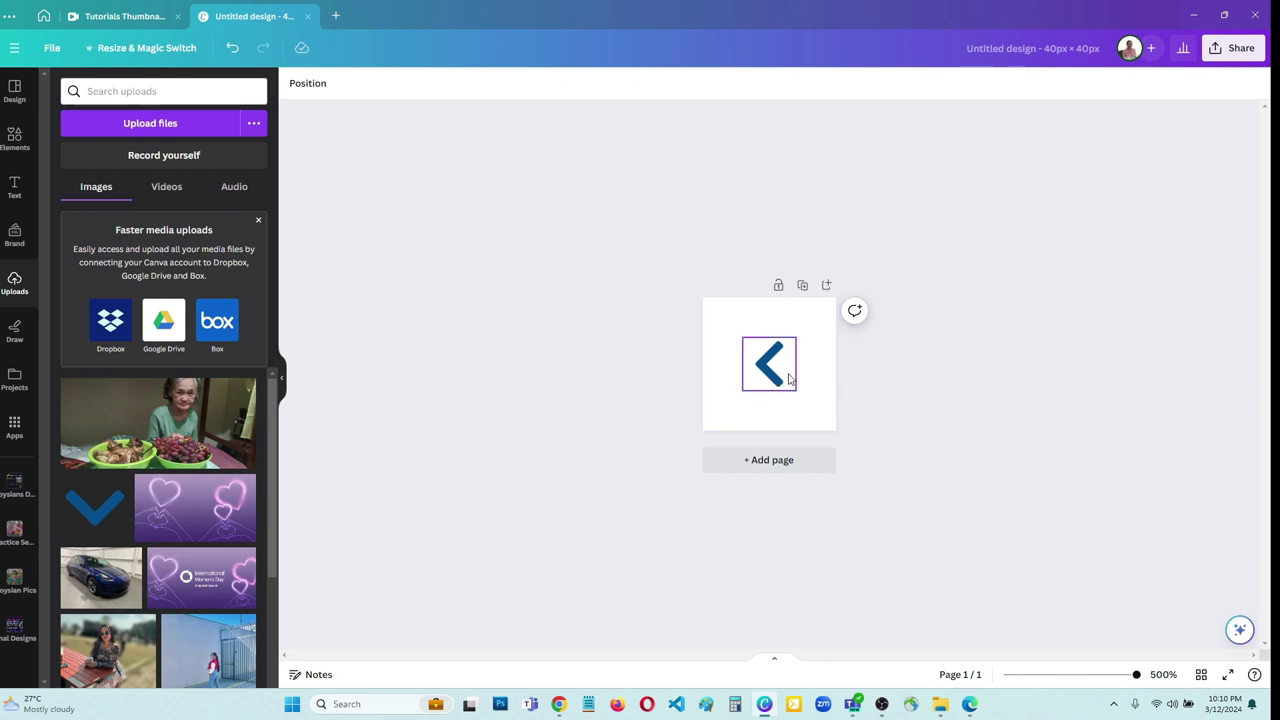
{"action": "left_click", "coordinate": [789, 378]}
{"action": "left_click_drag", "start_coordinate": [803, 330], "coordinate": [837, 297]}
{"action": "left_click_drag", "start_coordinate": [742, 391], "coordinate": [698, 433]}
{"action": "left_click", "coordinate": [867, 396]}
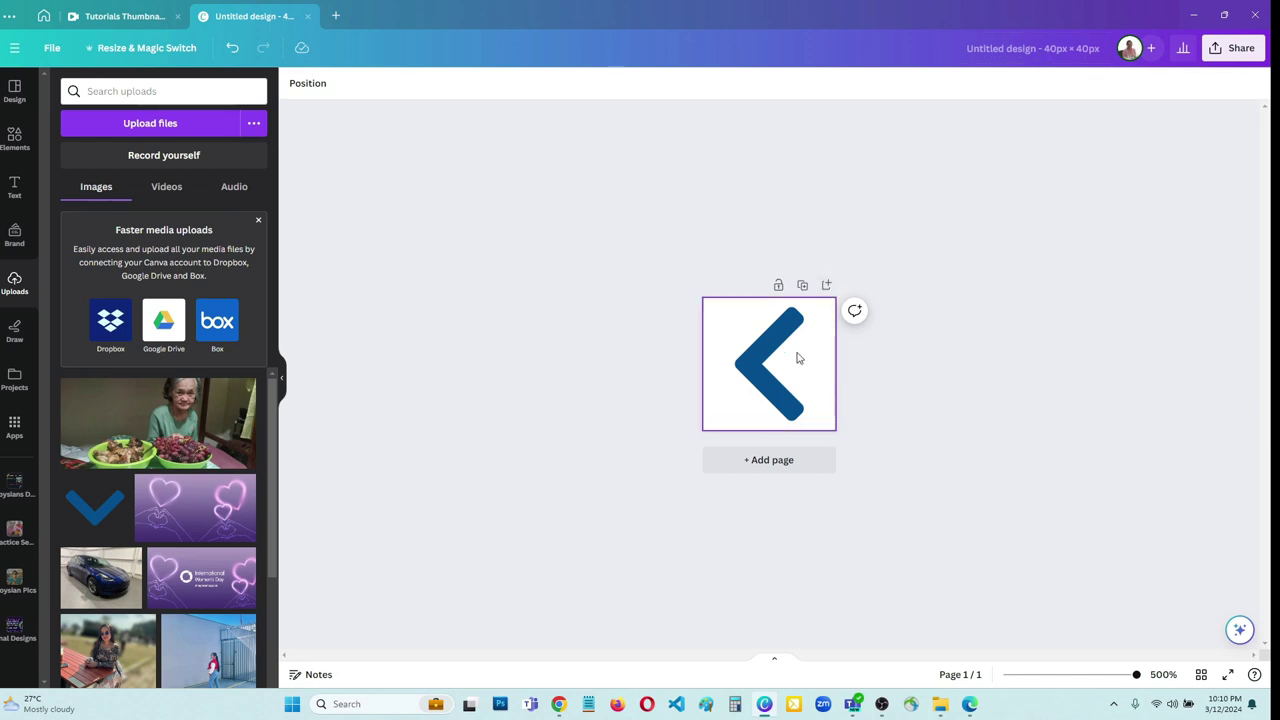
Download the design as an SVG with a transparent background
{"action": "left_click", "coordinate": [1235, 48]}
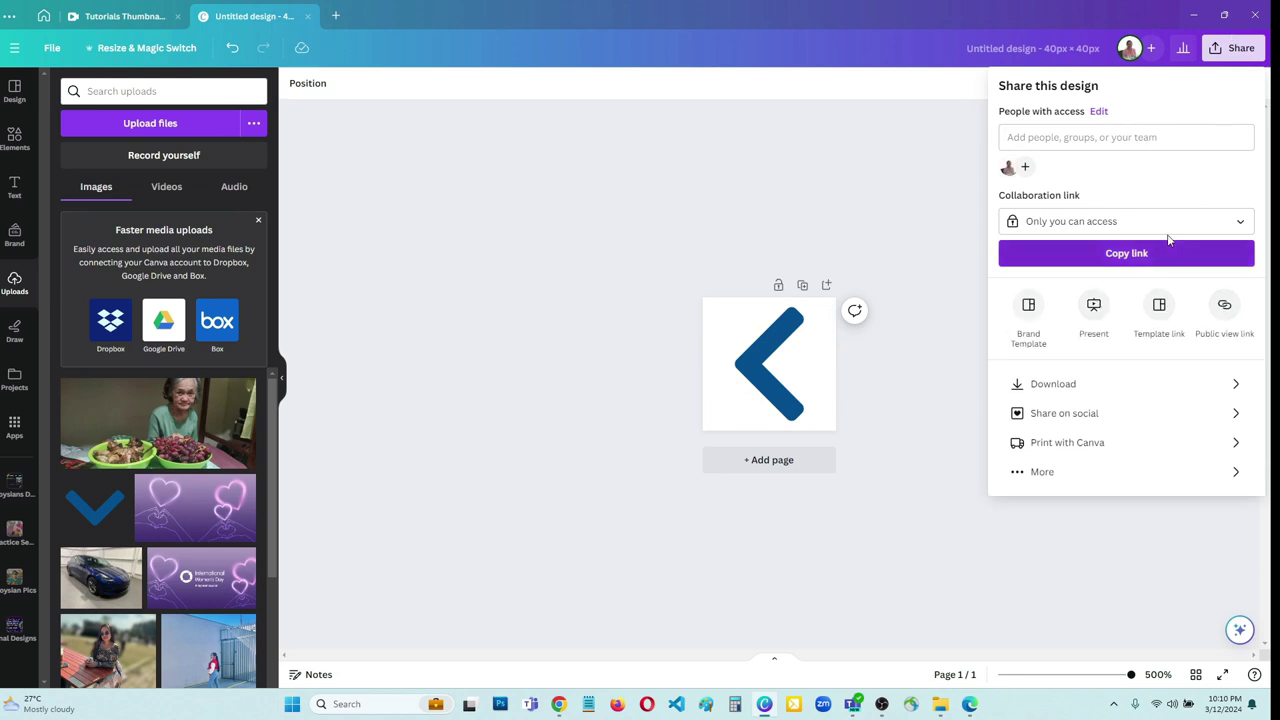
{"action": "left_click", "coordinate": [1066, 386]}
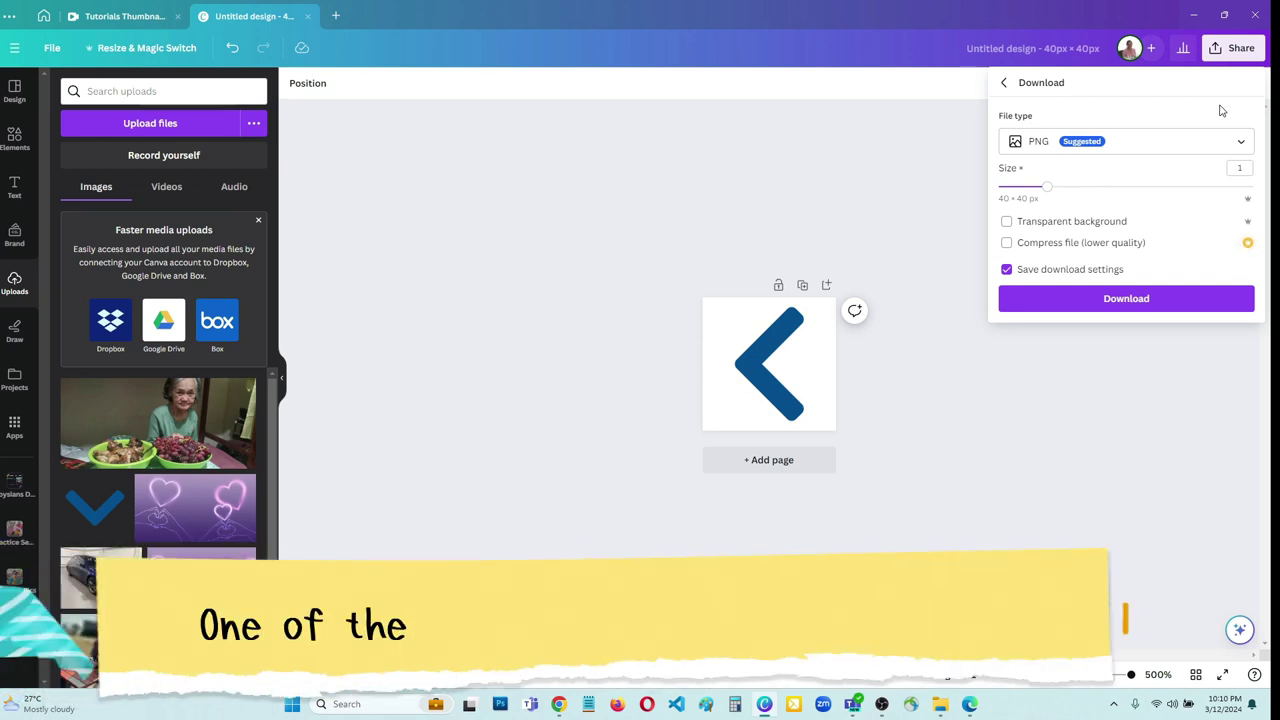
{"action": "left_click", "coordinate": [1155, 148]}
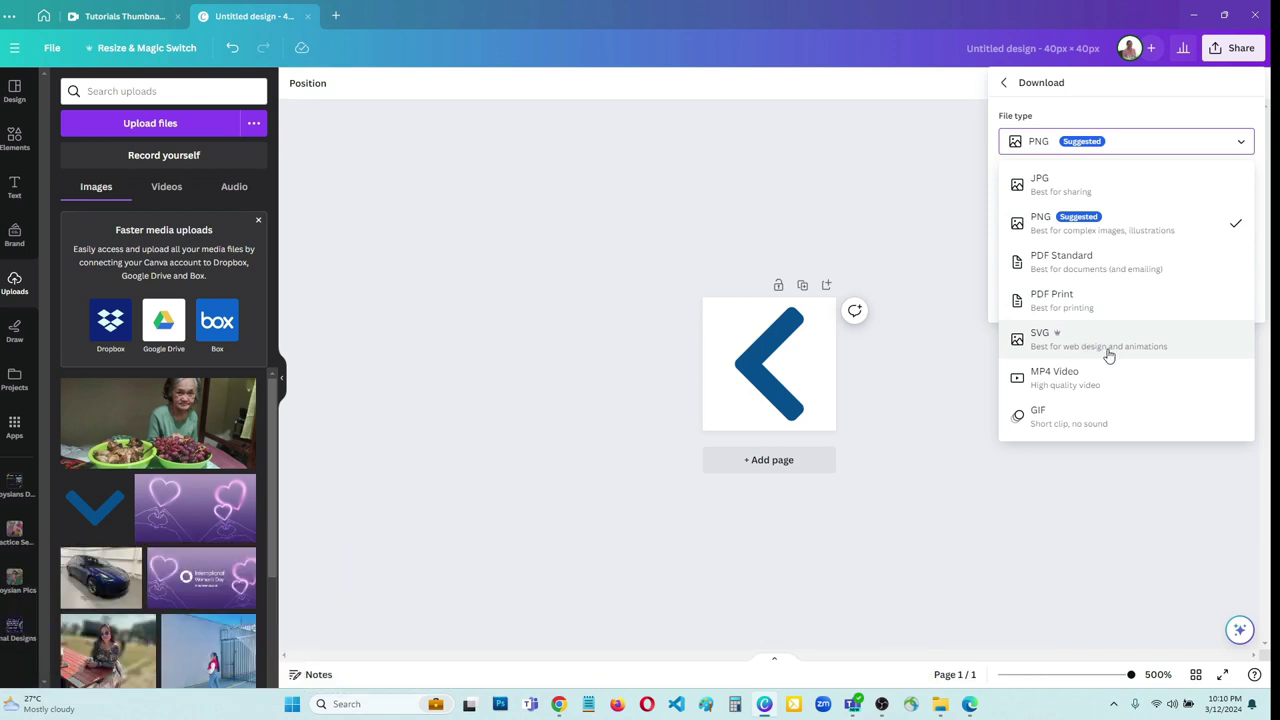
{"action": "left_click", "coordinate": [1108, 345]}
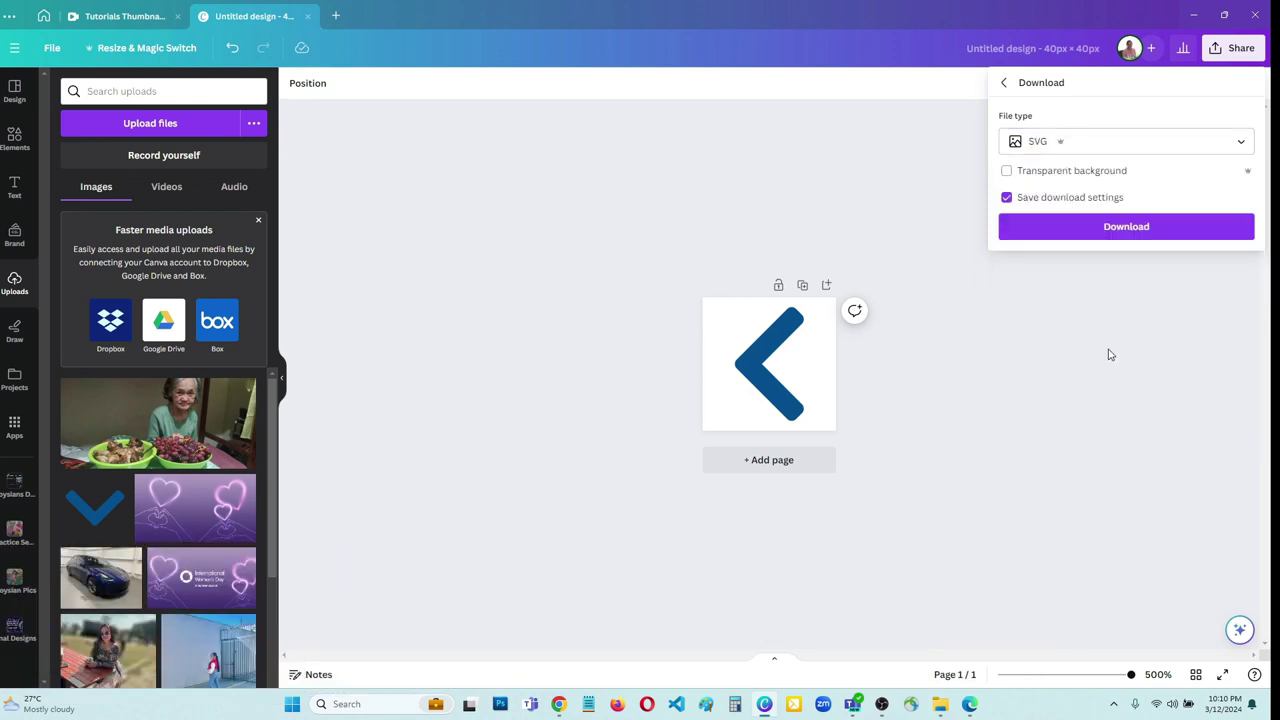
{"action": "left_click", "coordinate": [1007, 171]}
{"action": "left_click", "coordinate": [1134, 231]}
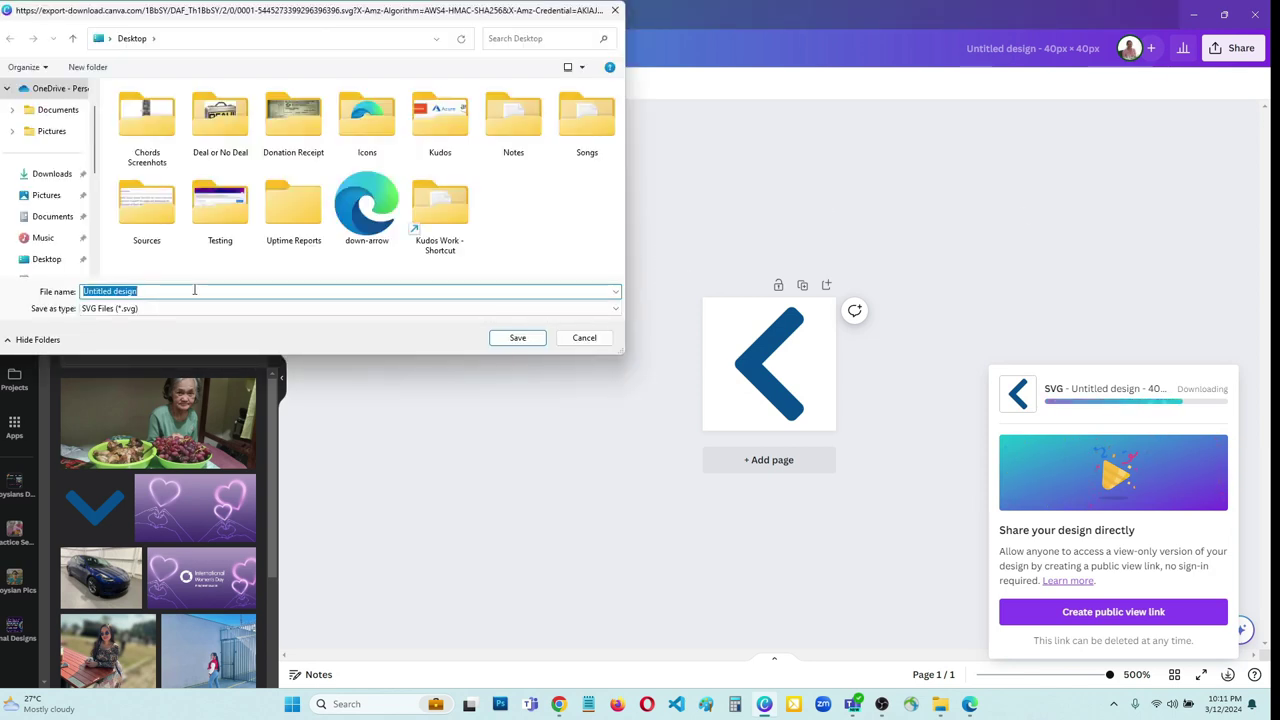
Save the downloaded SVG to the Desktop under the file name right-arrow
{"action": "type", "text": "up"}
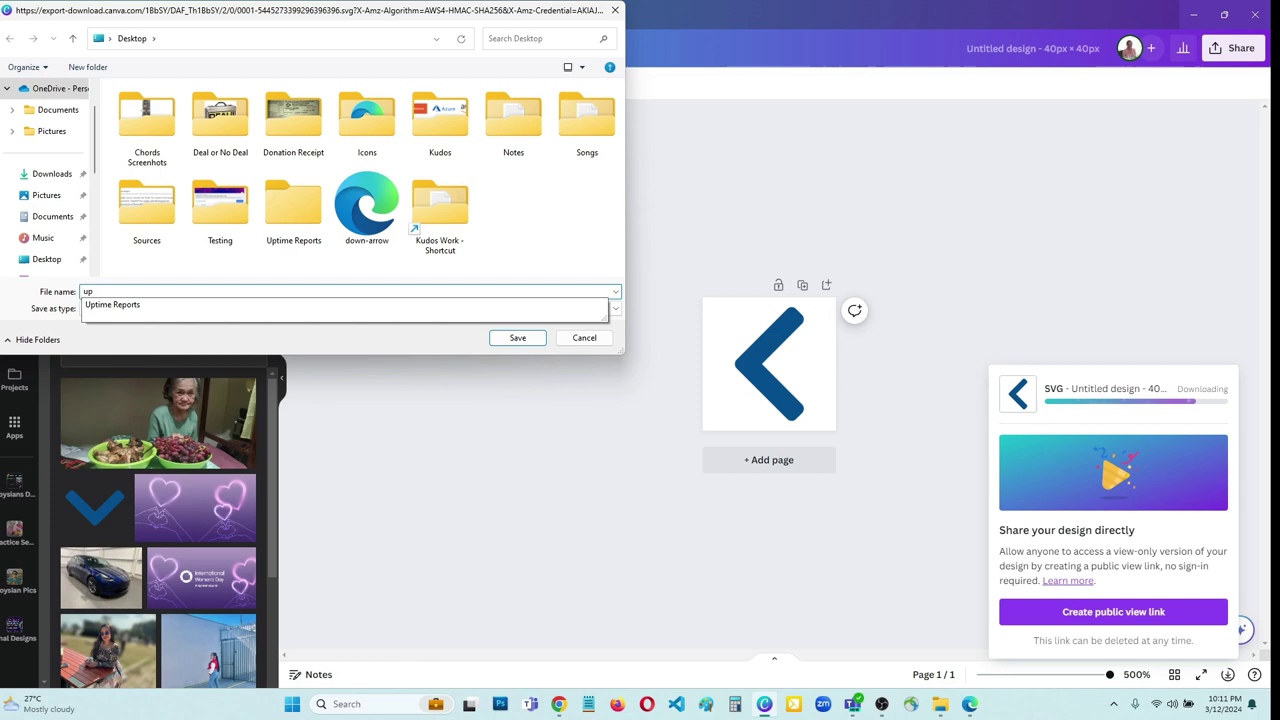
{"action": "key", "text": "BackSpace"}
{"action": "type", "text": "right-ar"}
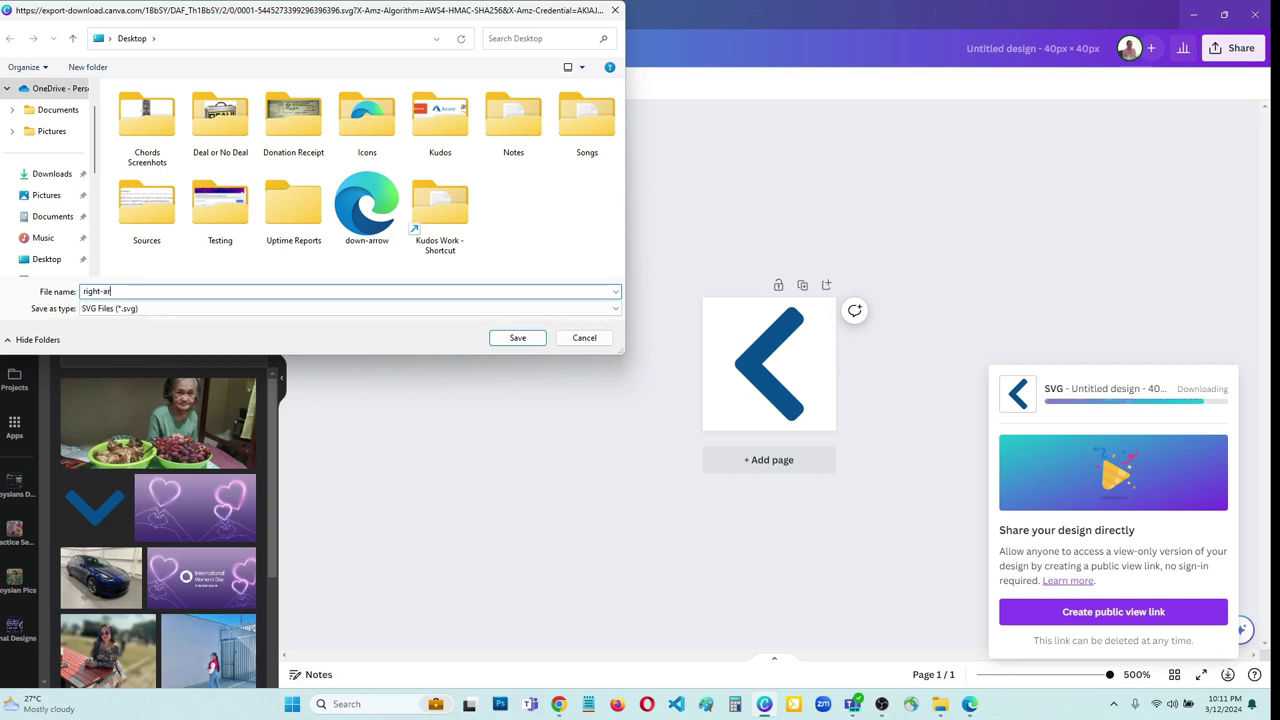
{"action": "type", "text": "row"}
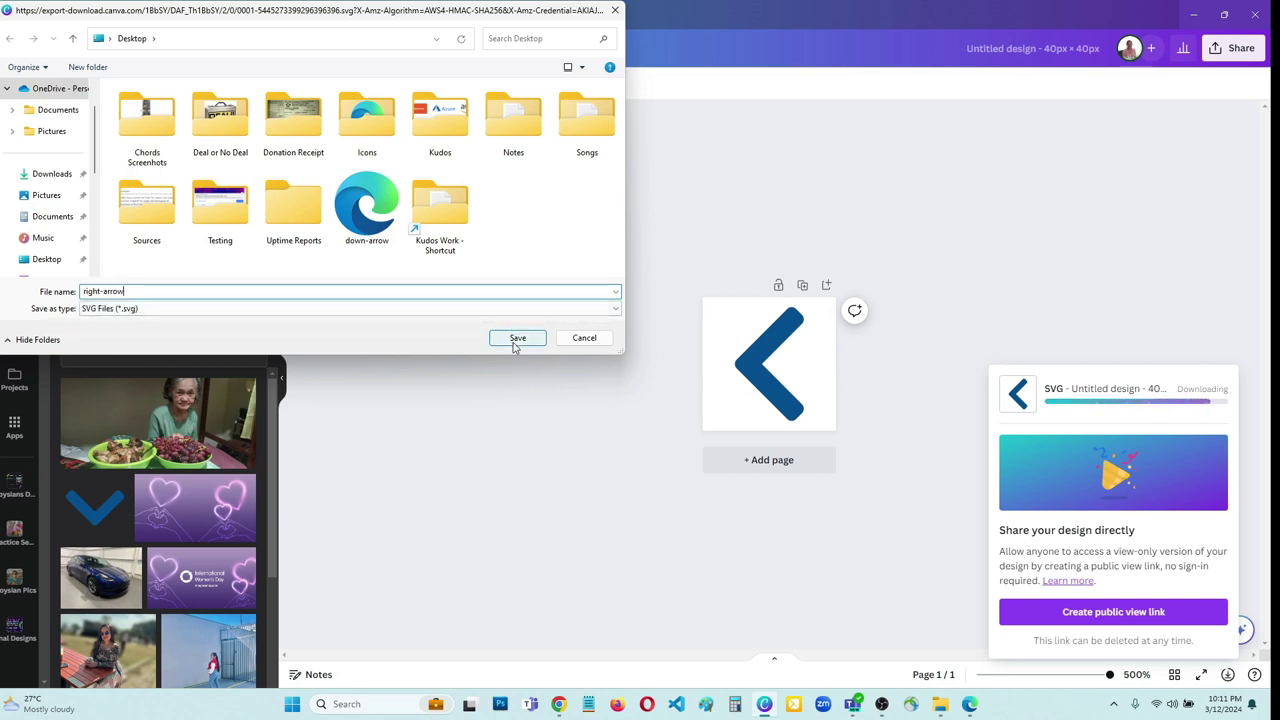
{"action": "left_click", "coordinate": [516, 339]}
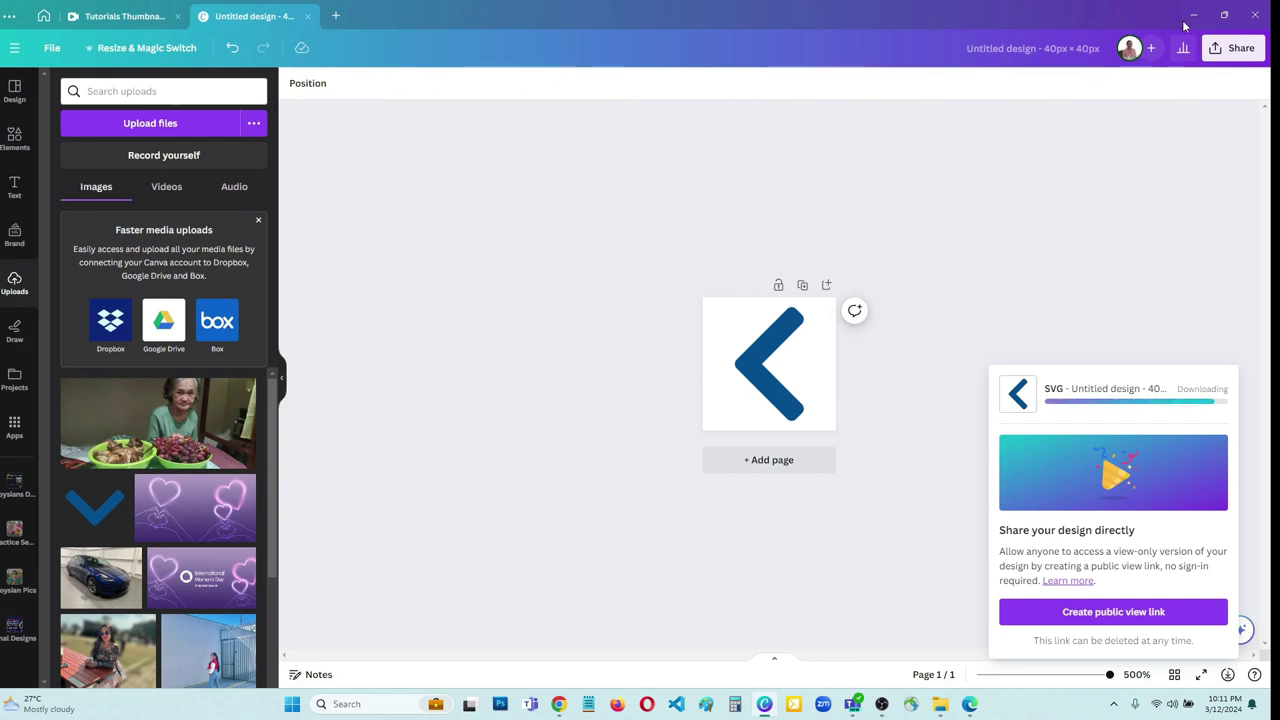
Minimize the design window and close the browser showing down-arrow.svg to get back to the Desktop folder
{"action": "left_click", "coordinate": [1191, 16]}
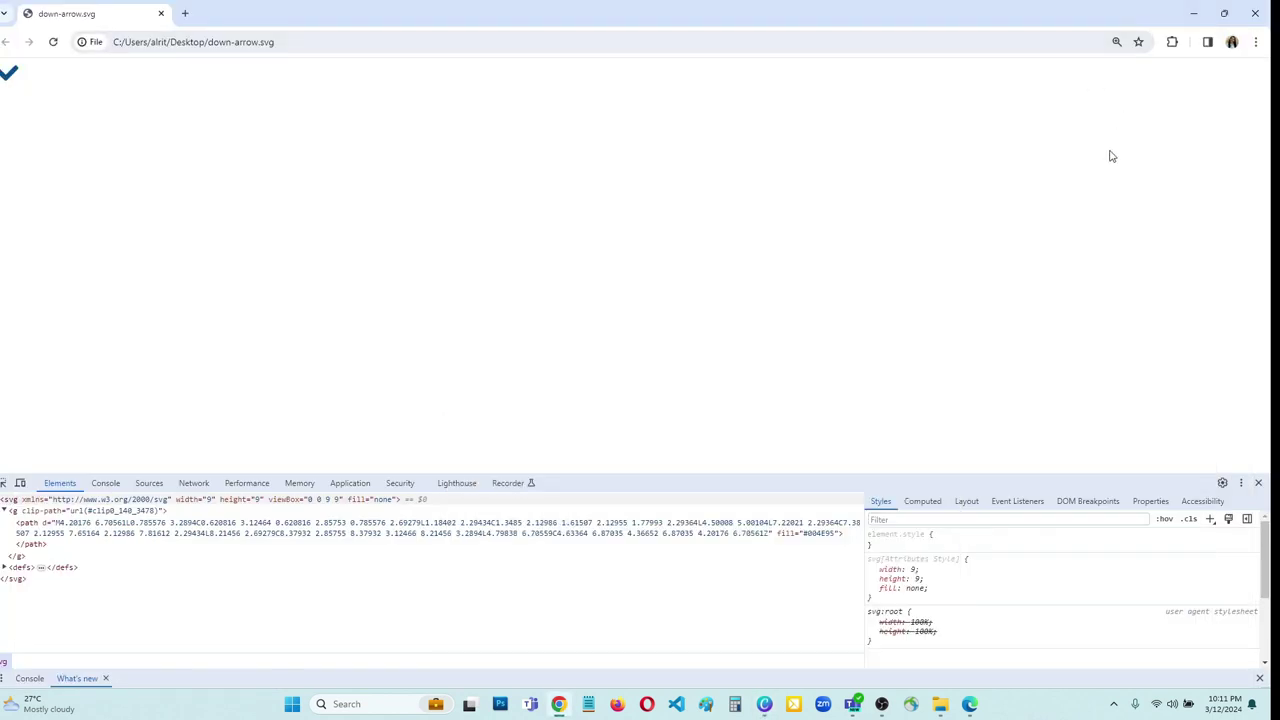
{"action": "left_click", "coordinate": [1255, 13]}
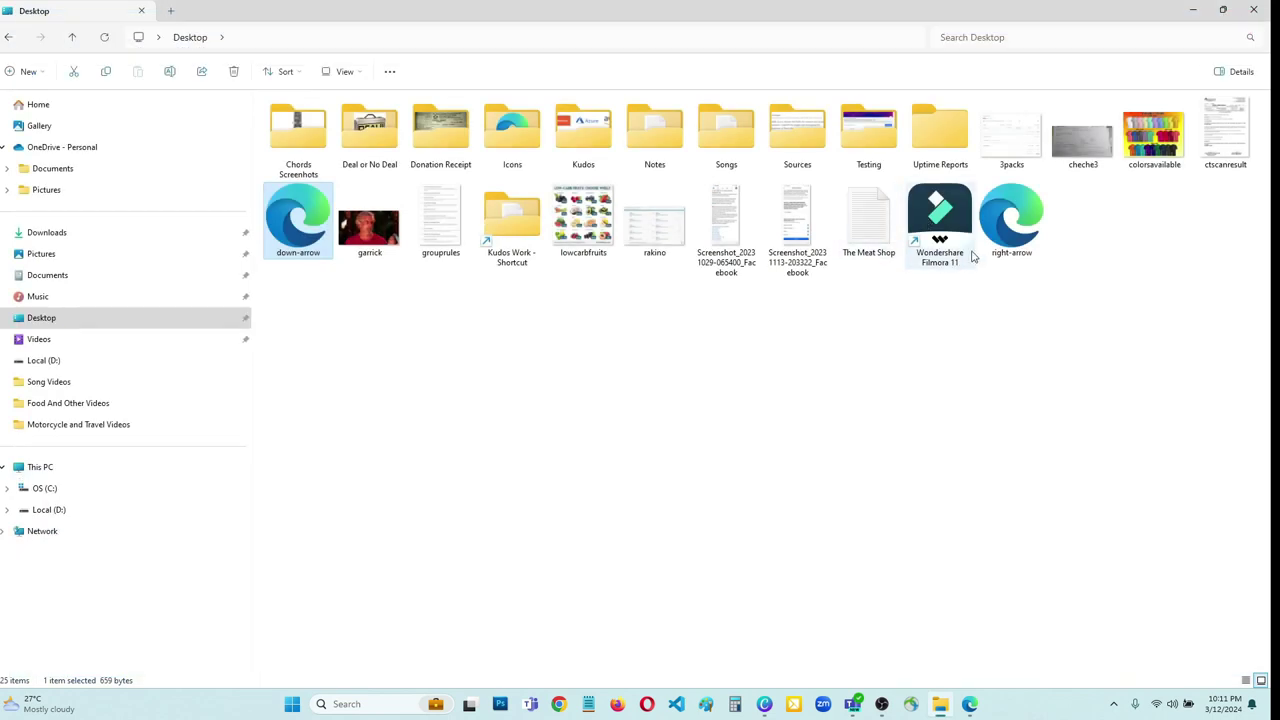
Open the right-arrow SVG from the Desktop folder in Notepad to review its width and height attributes, and return to the folder
{"action": "left_click", "coordinate": [1005, 227]}
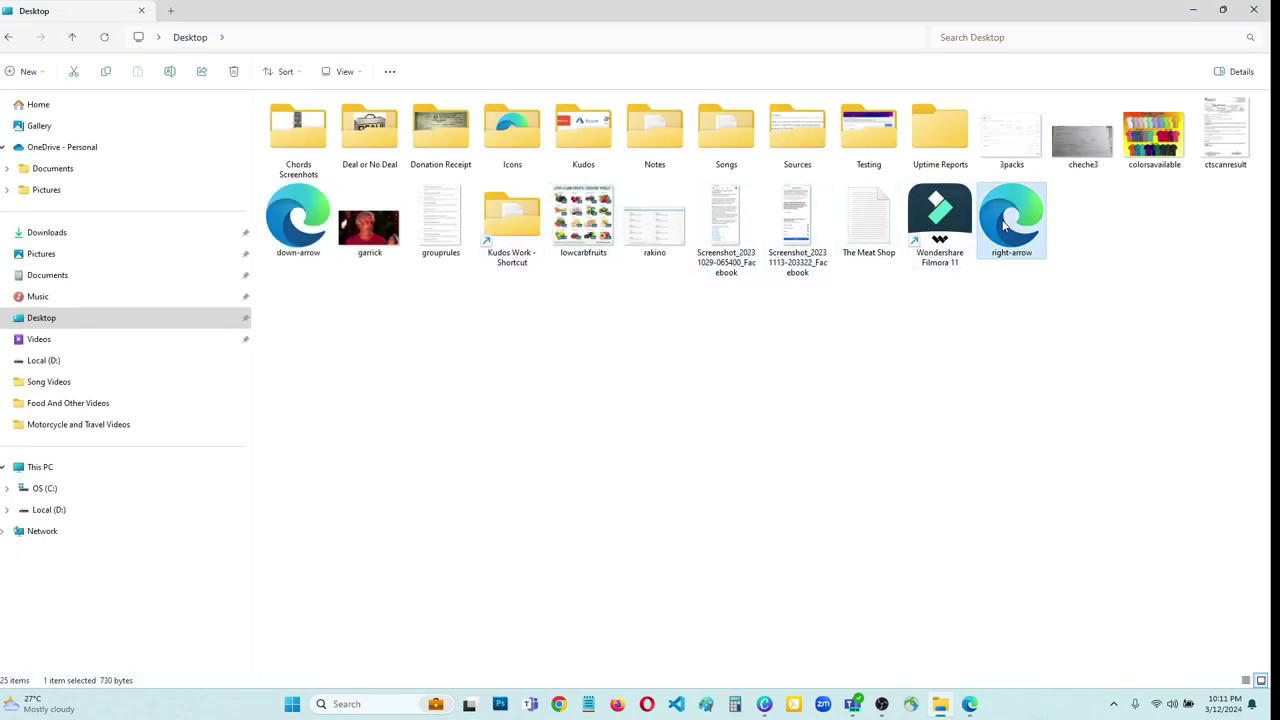
{"action": "right_click", "coordinate": [1005, 227]}
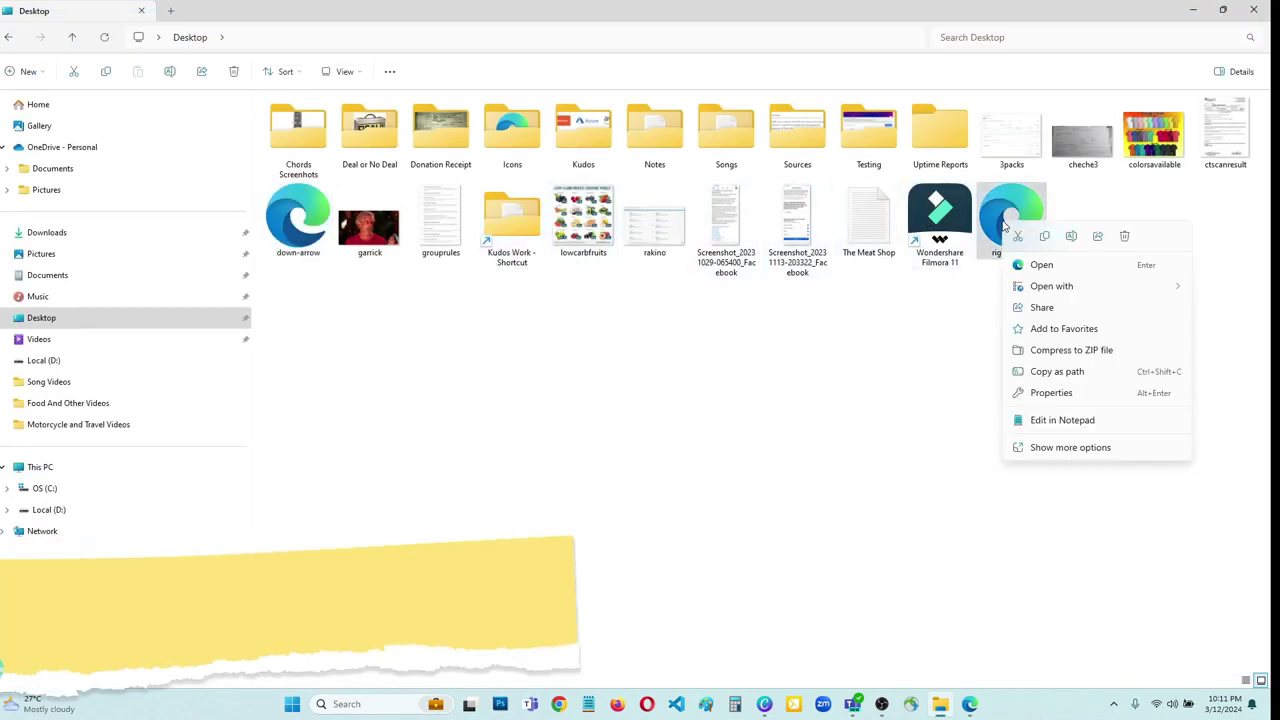
{"action": "left_click", "coordinate": [1074, 289]}
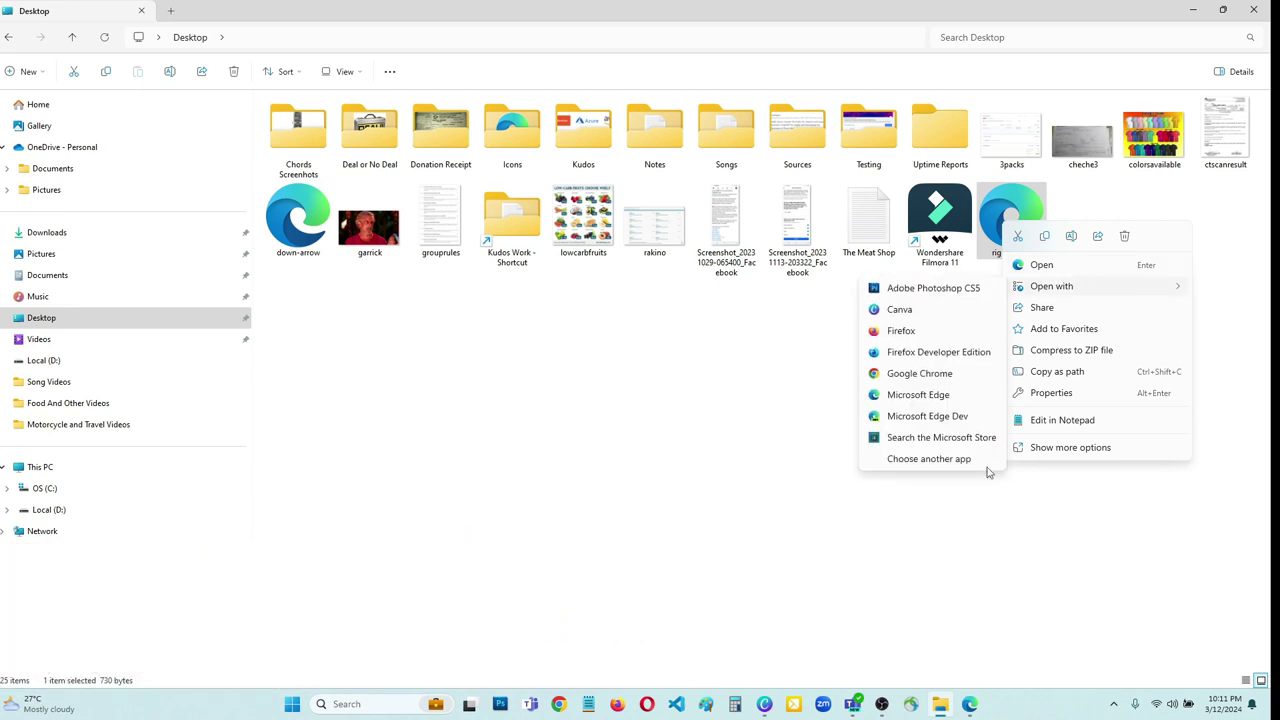
{"action": "left_click", "coordinate": [1044, 424]}
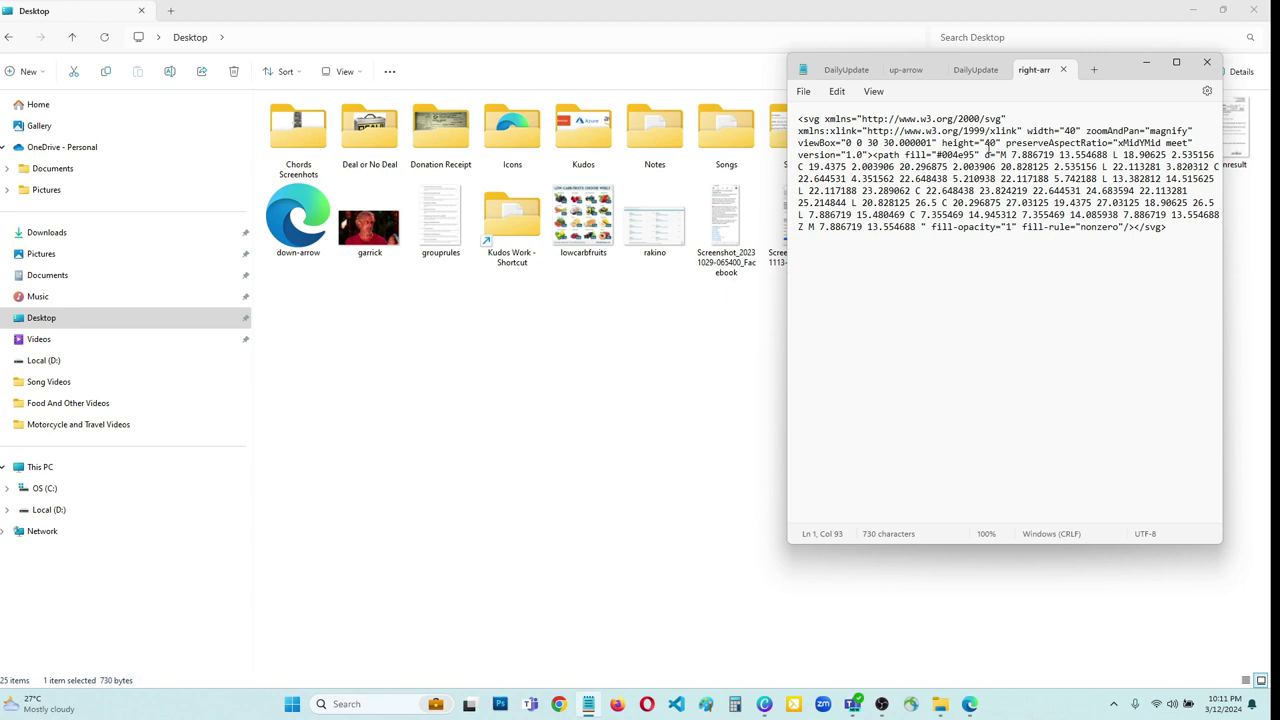
{"action": "key", "text": "alt+F4"}
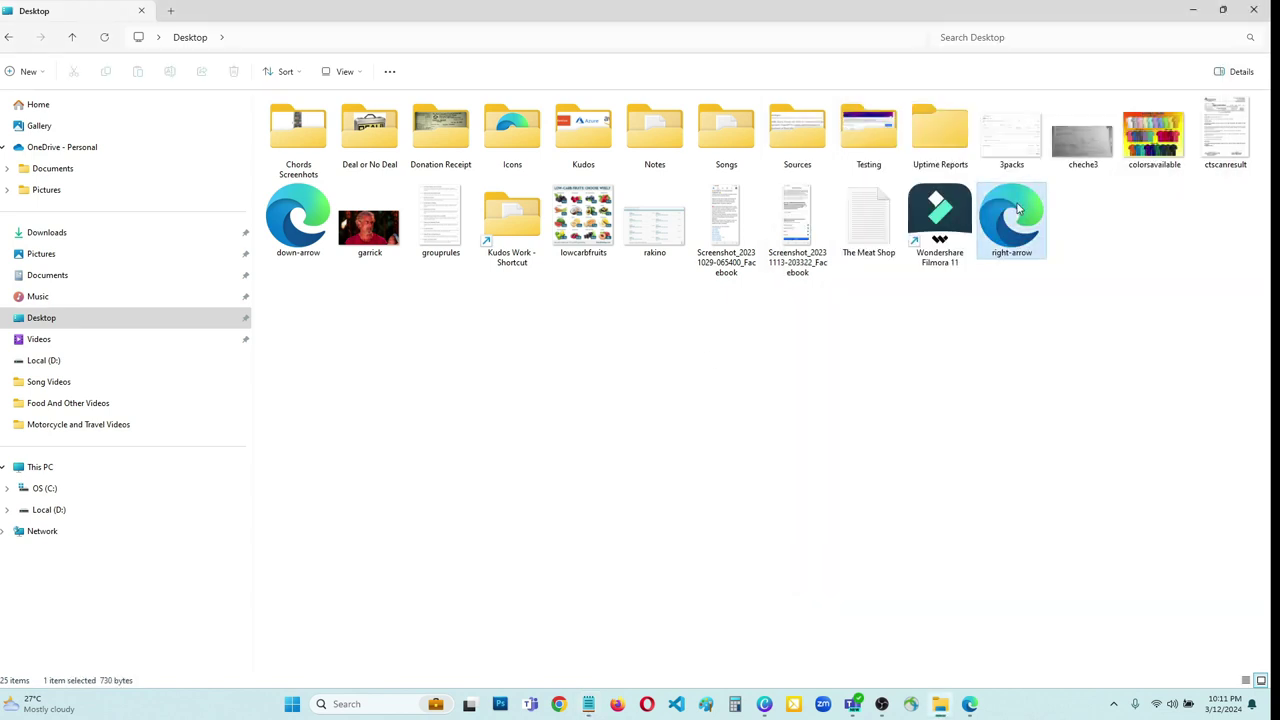
View right-arrow.svg in Google Chrome, inspect the SVG element's width and height in the developer tools, and minimize the browser
{"action": "right_click", "coordinate": [1018, 207]}
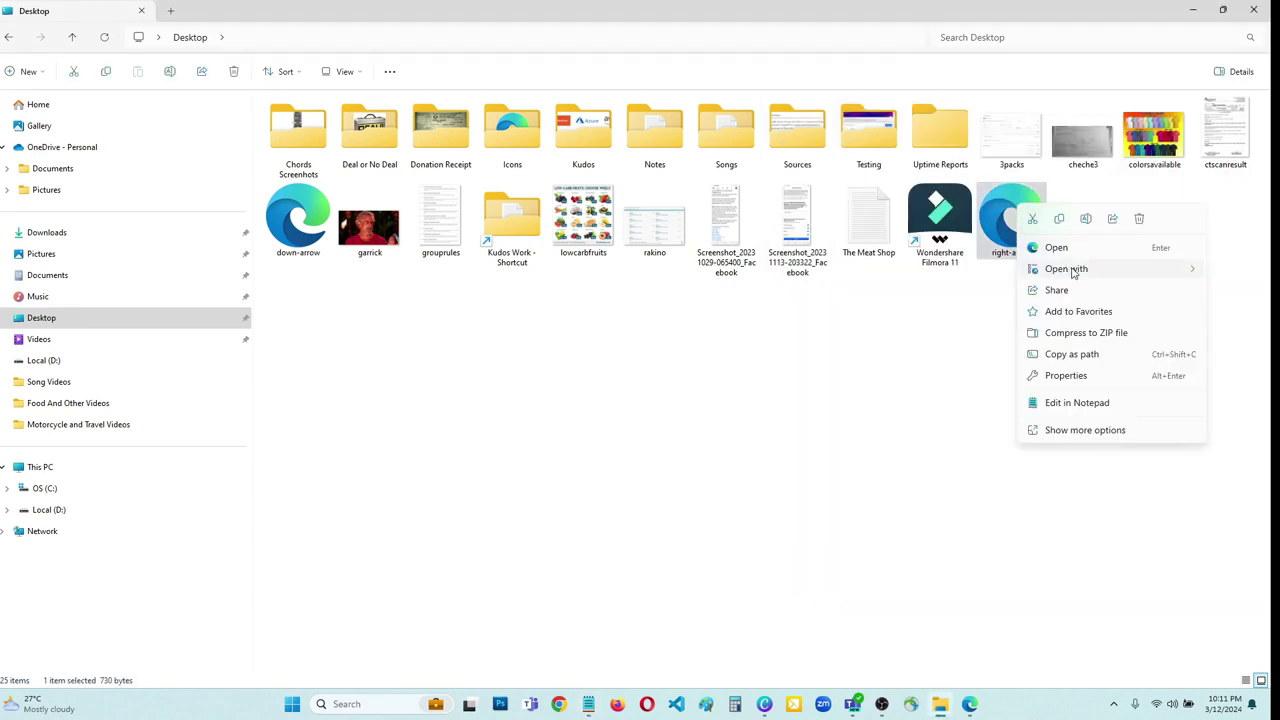
{"action": "mouse_move", "coordinate": [1072, 272]}
{"action": "left_click", "coordinate": [926, 360]}
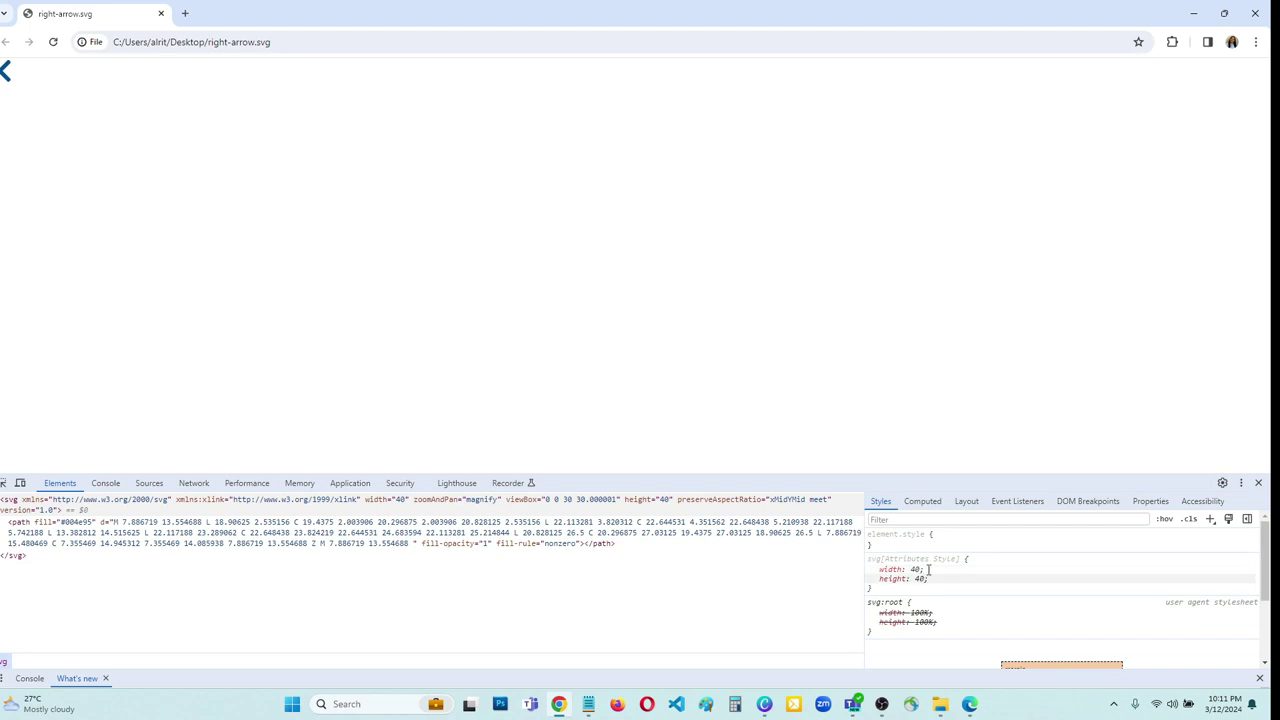
{"action": "left_click", "coordinate": [1193, 13]}
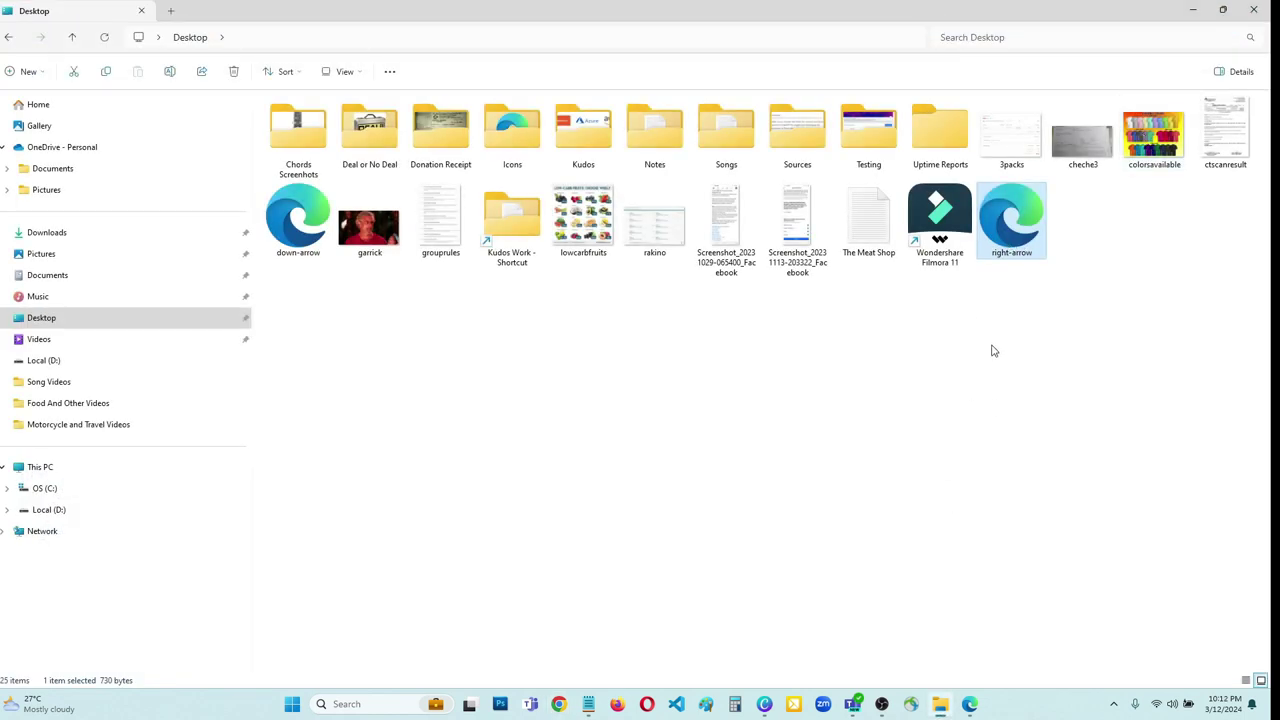
Return to the right-arrow code in Notepad and set both the SVG's height and width attributes to 20
{"action": "left_click", "coordinate": [588, 704]}
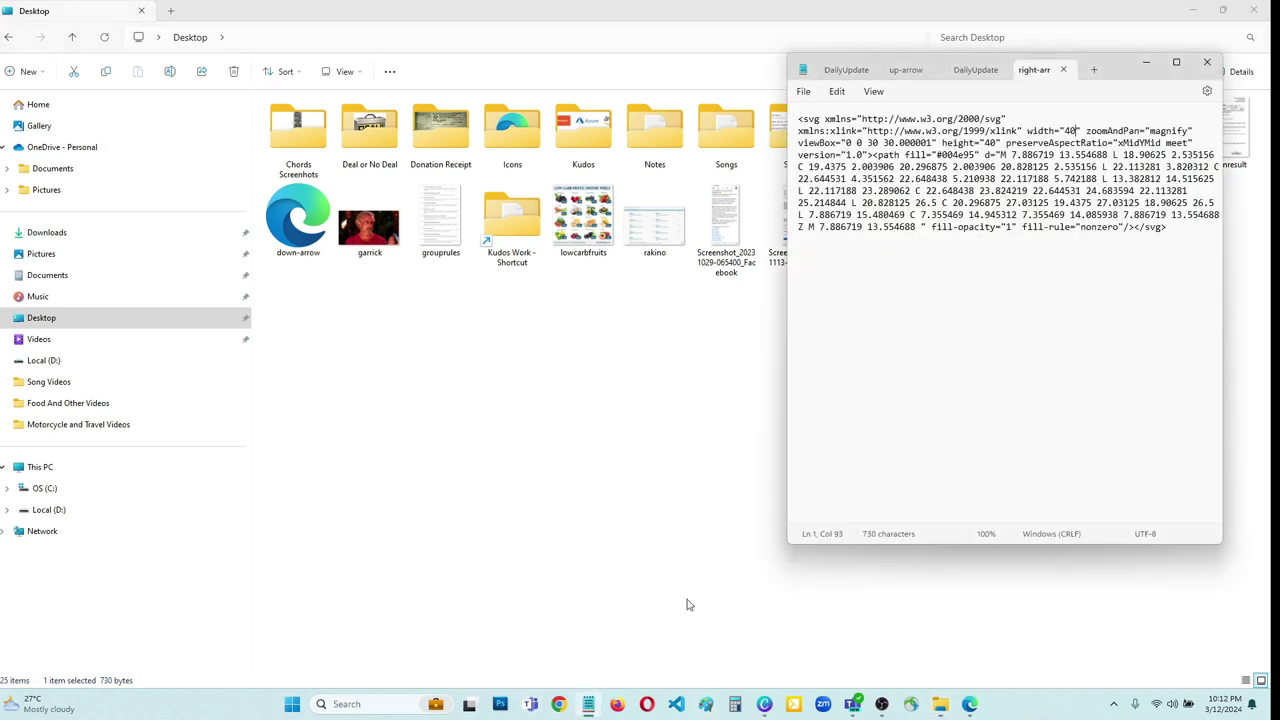
{"action": "left_click", "coordinate": [1006, 143]}
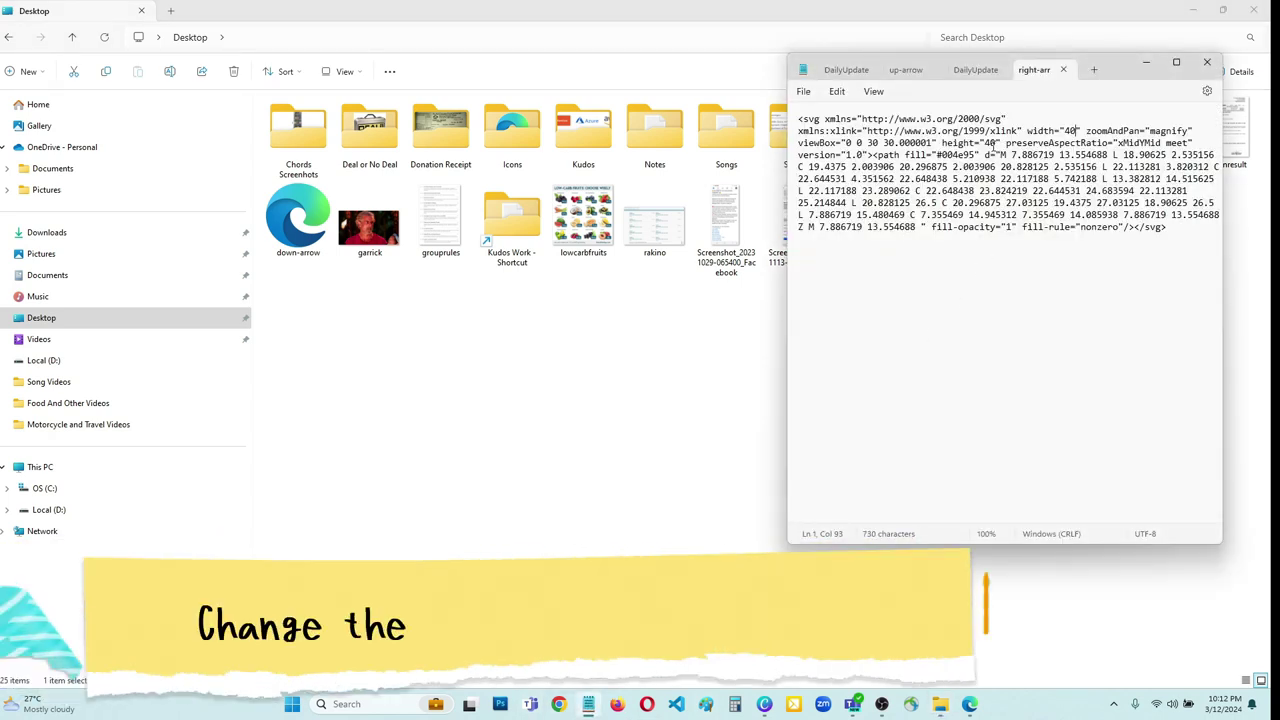
{"action": "key", "text": "BackSpace"}
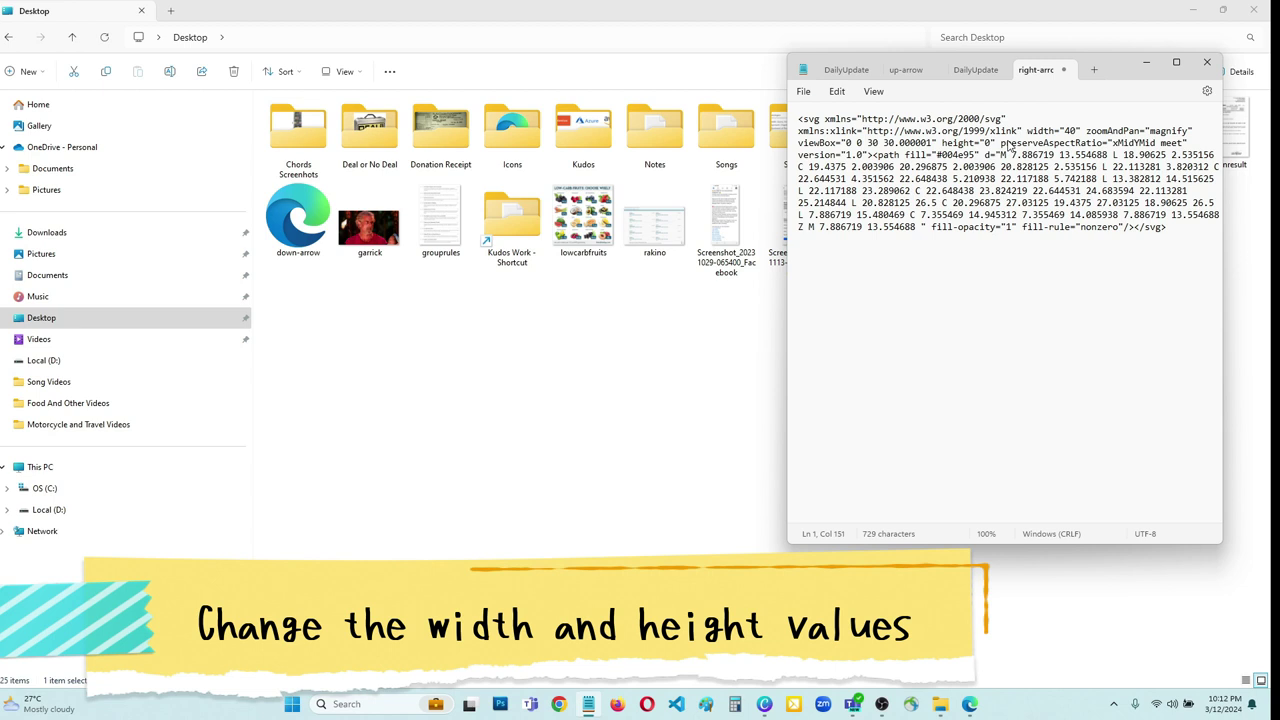
{"action": "type", "text": "2"}
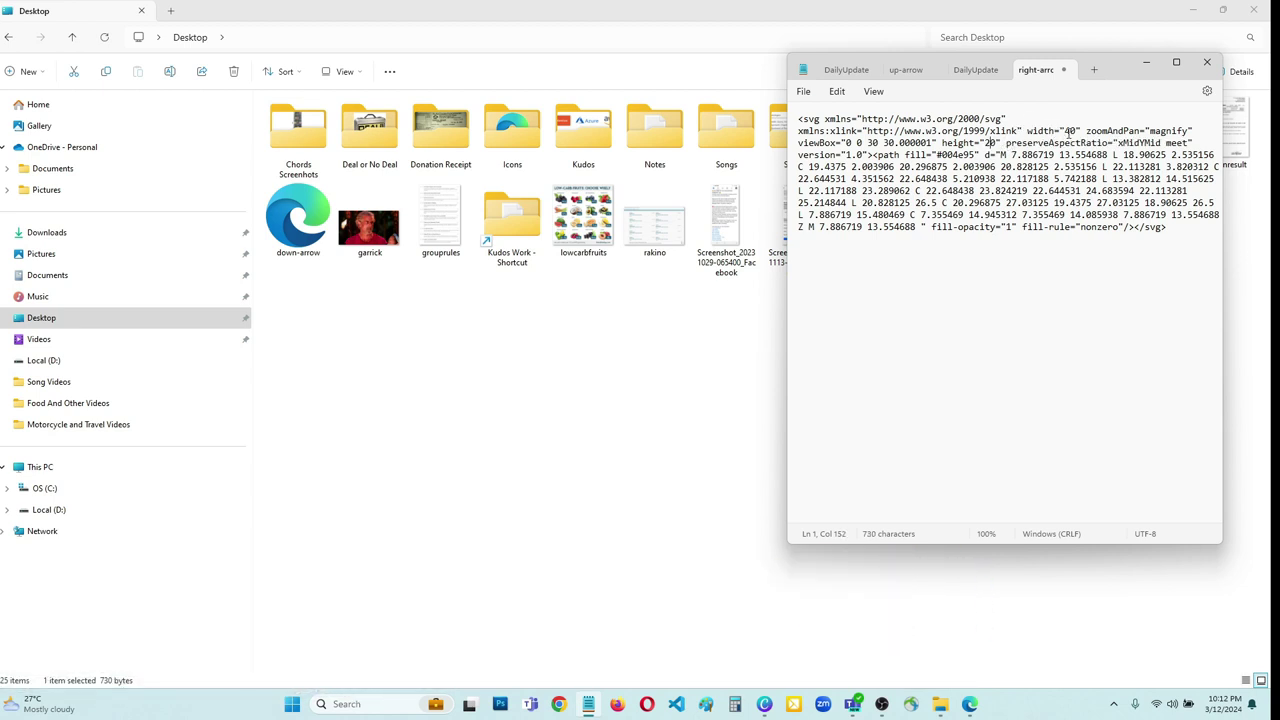
{"action": "key", "text": "BackSpace"}
{"action": "type", "text": "2"}
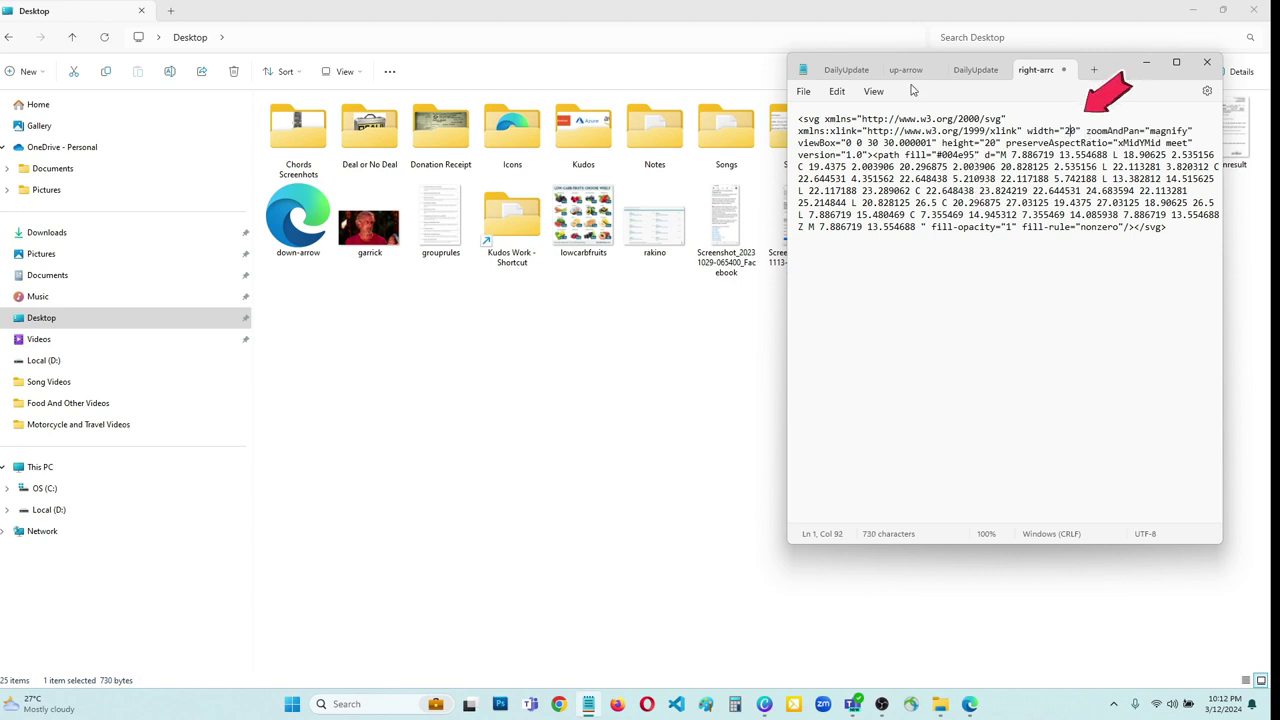
Save the edited right-arrow SVG code and close Notepad
{"action": "left_click", "coordinate": [804, 91]}
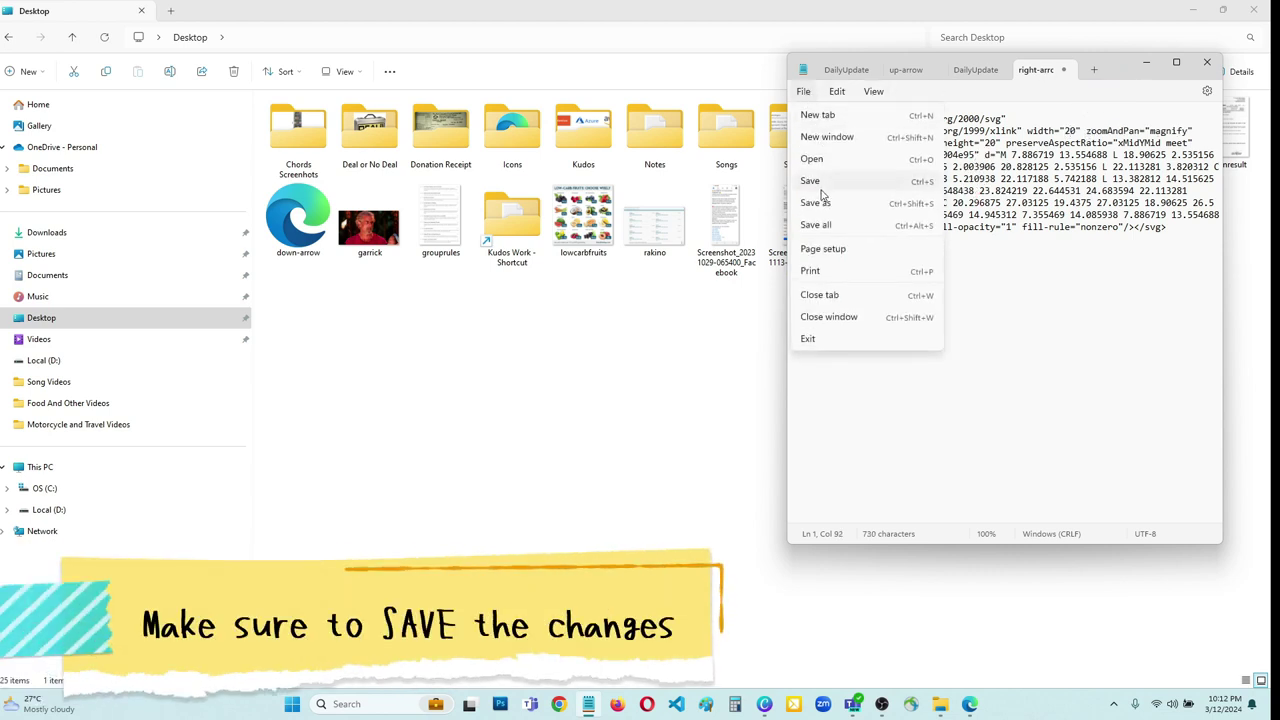
{"action": "left_click", "coordinate": [814, 180]}
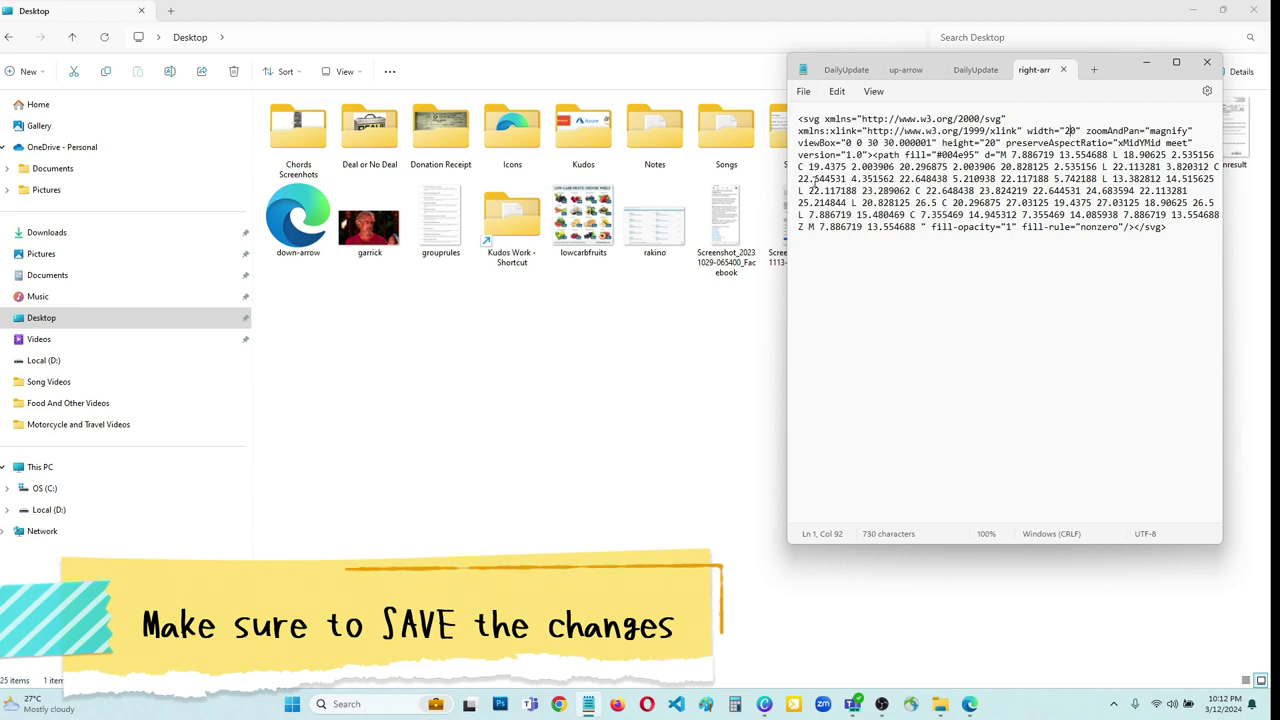
{"action": "left_click", "coordinate": [811, 297]}
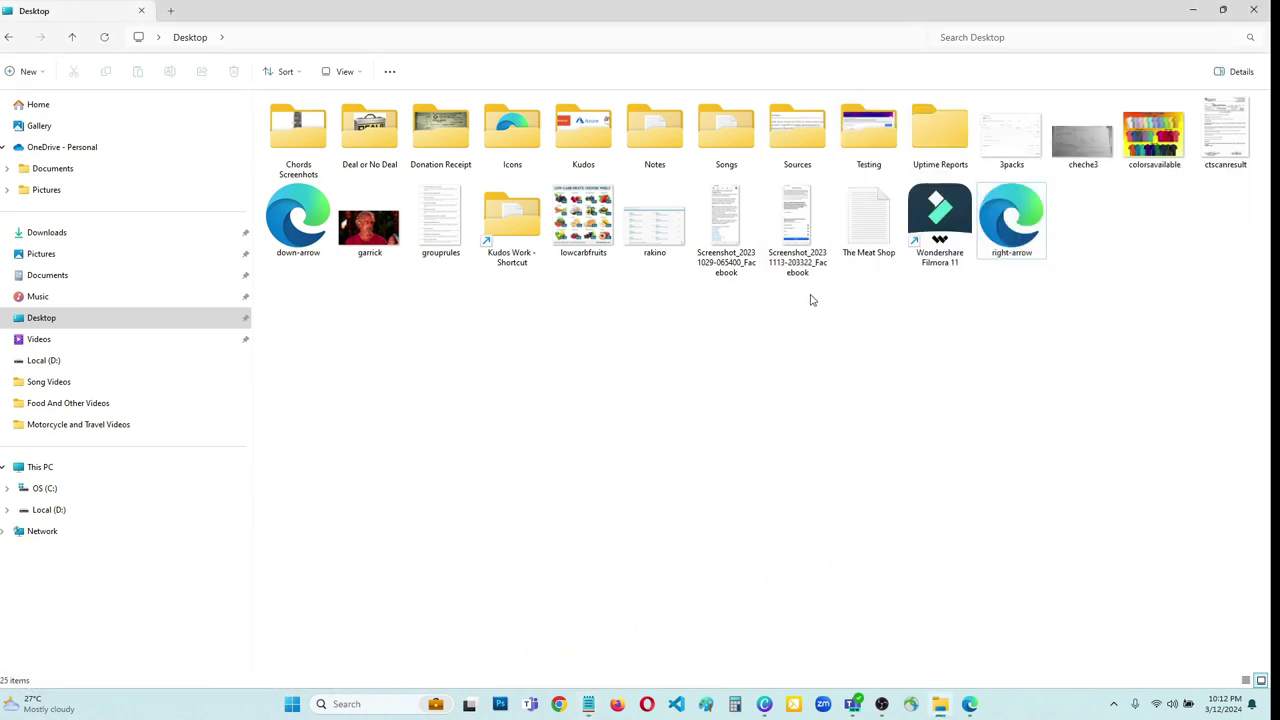
{"action": "mouse_move", "coordinate": [1027, 250]}
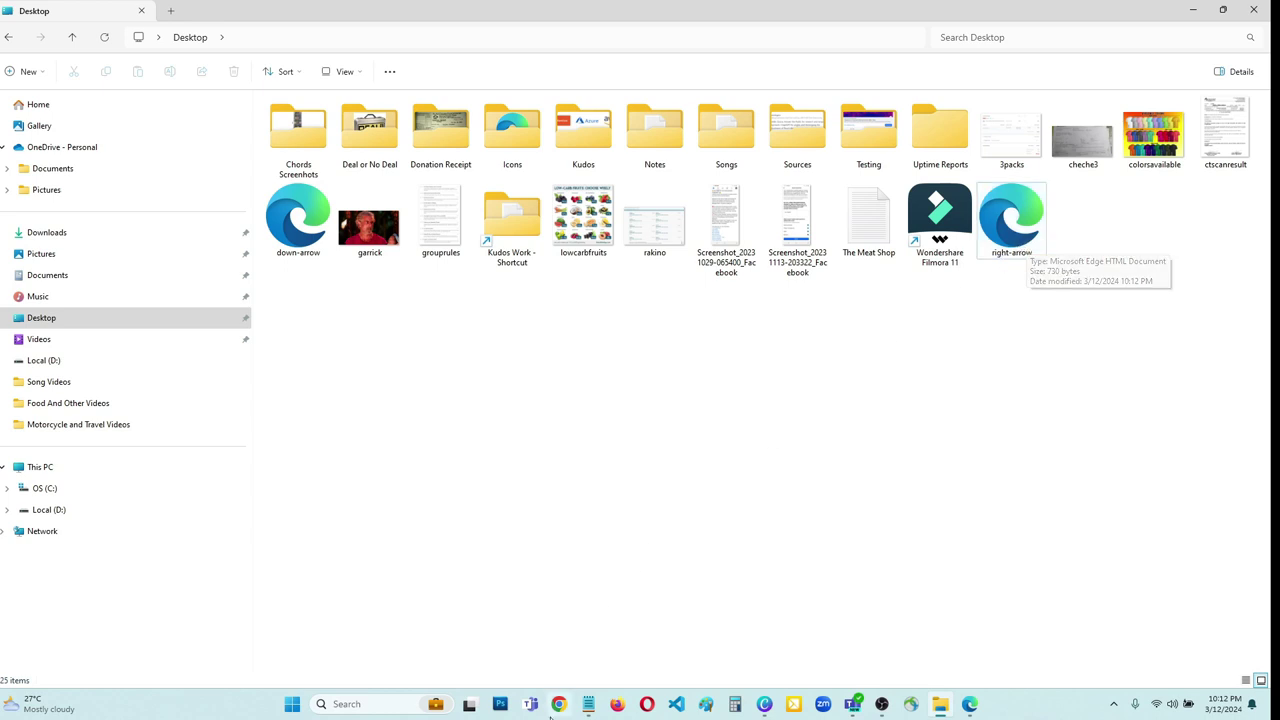
{"action": "left_click", "coordinate": [588, 704]}
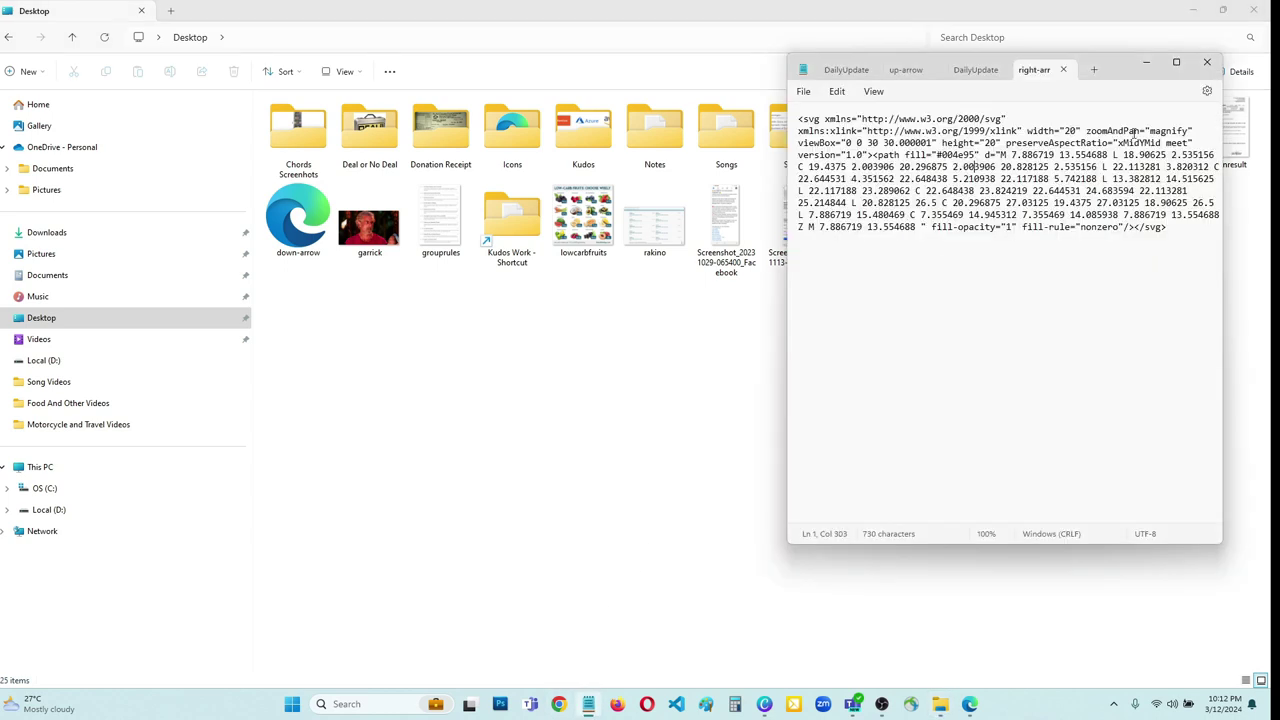
{"action": "left_click", "coordinate": [1207, 62]}
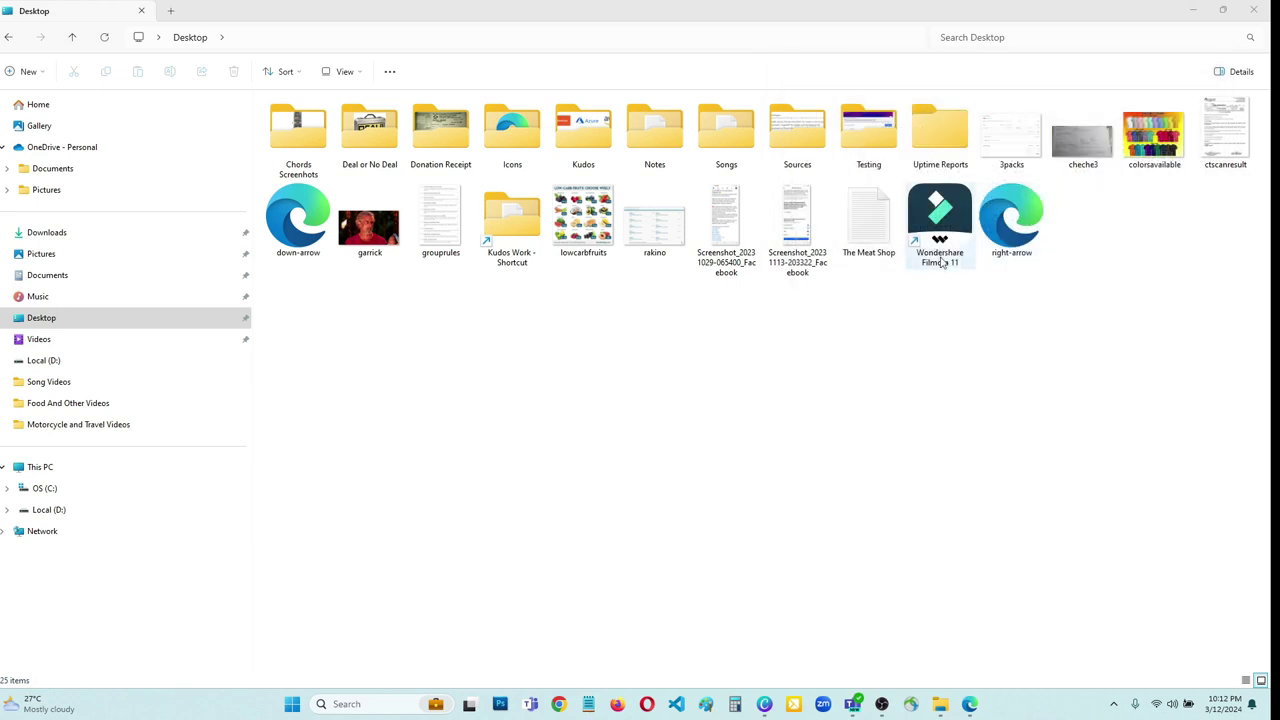
Open the saved right-arrow SVG from the Desktop folder in Google Chrome to check its new size
{"action": "left_click", "coordinate": [1008, 222]}
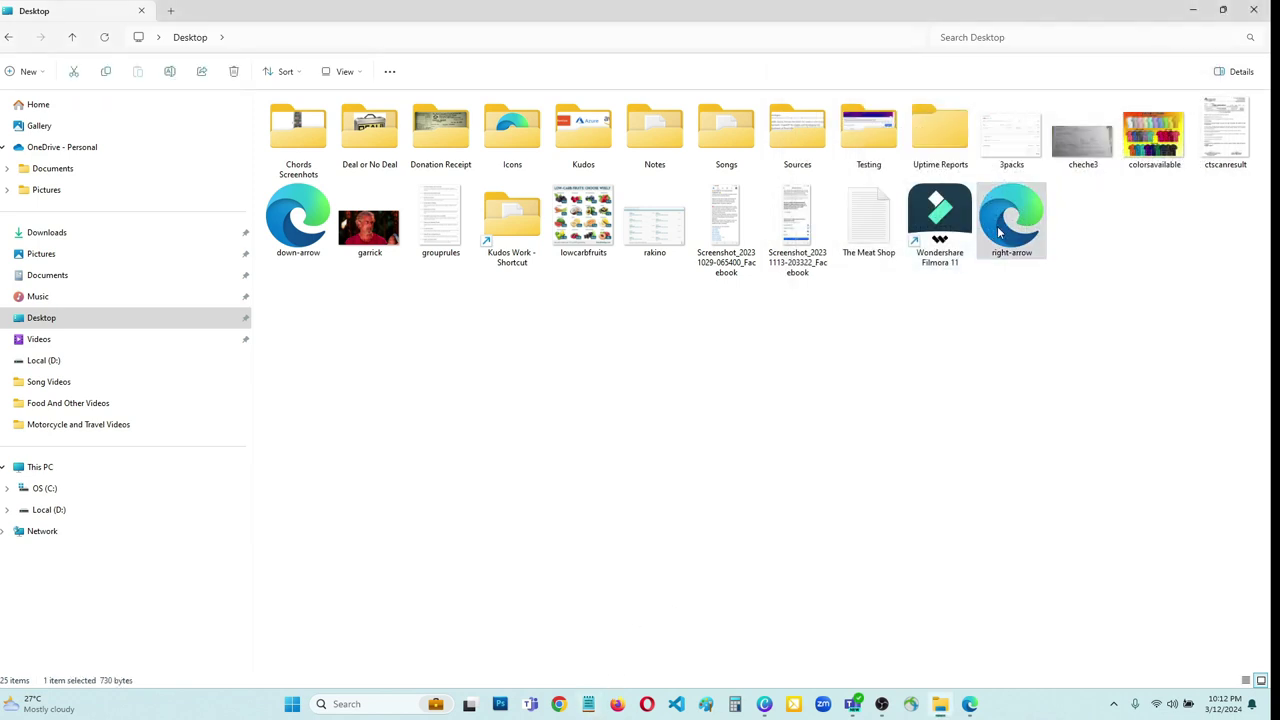
{"action": "right_click", "coordinate": [998, 232]}
{"action": "mouse_move", "coordinate": [995, 298]}
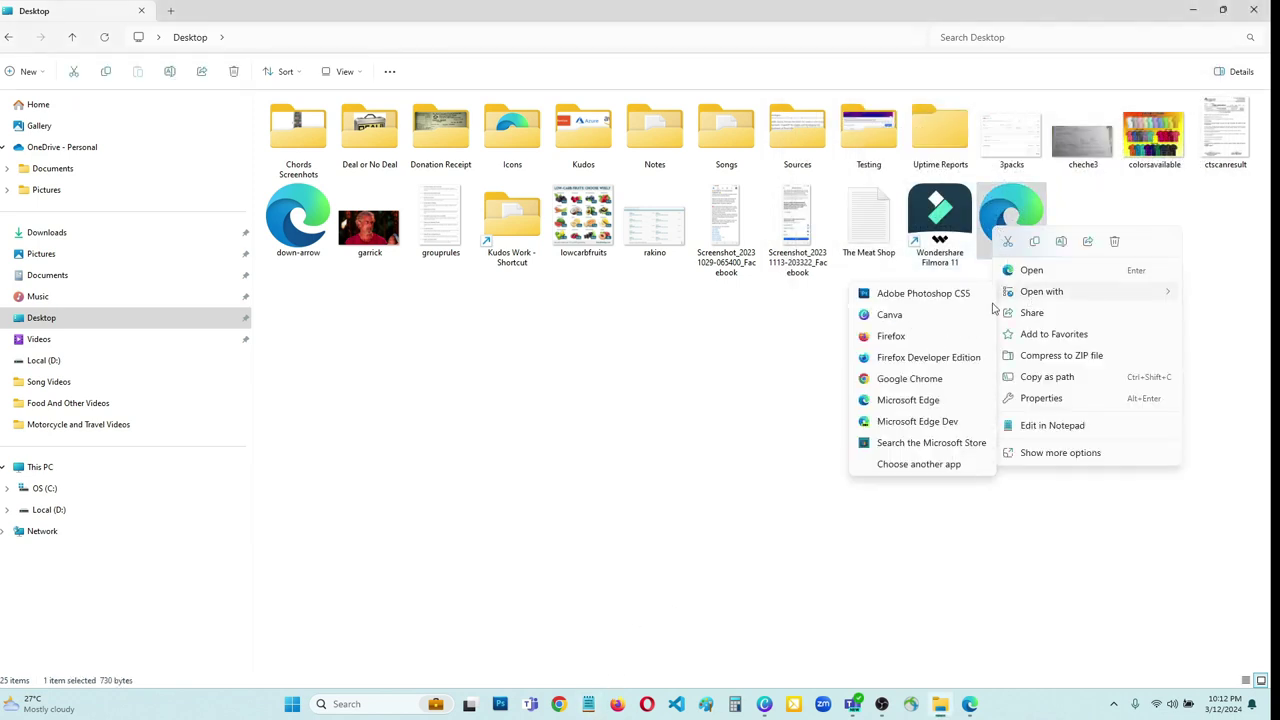
{"action": "left_click", "coordinate": [900, 386]}
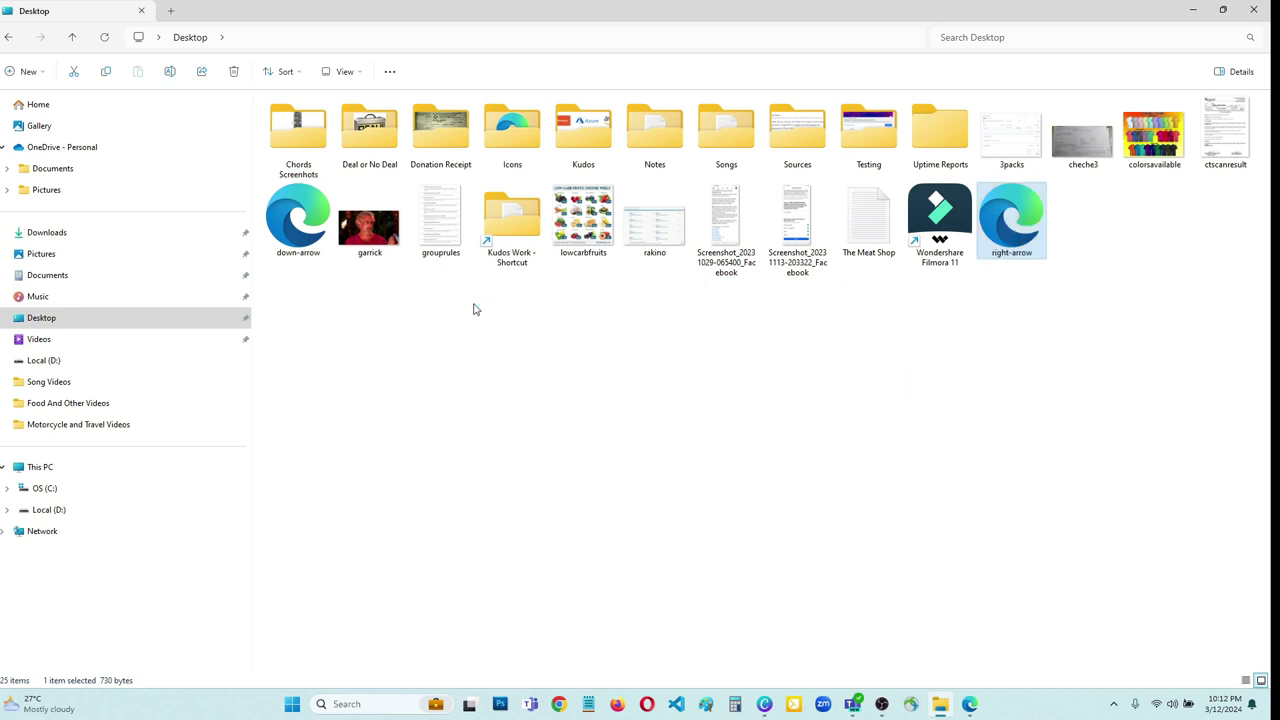